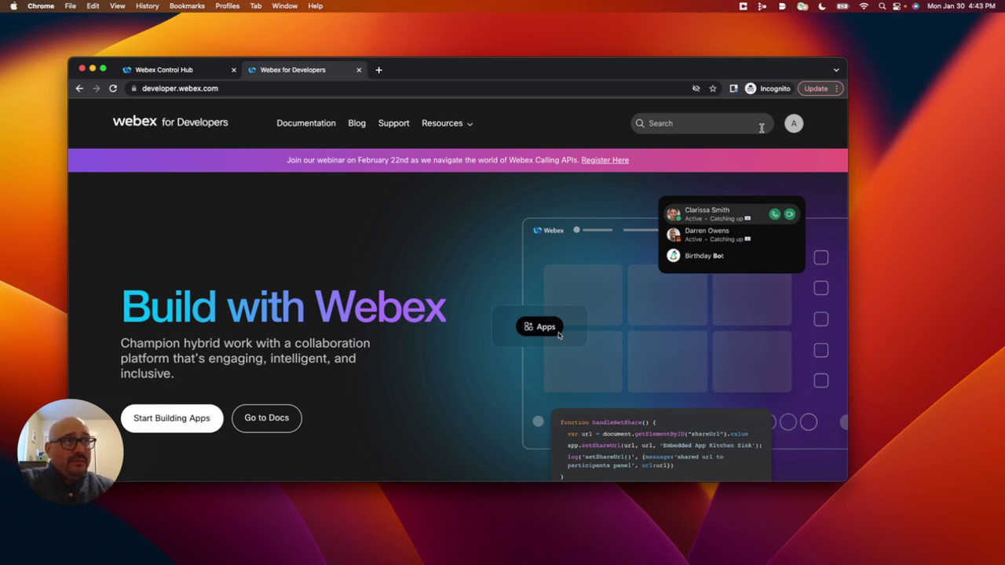
Step: Go to Documentation and open the Developer Sandbox guide from the sidebar
click(310, 127)
scroll(127, 412, down, 1)
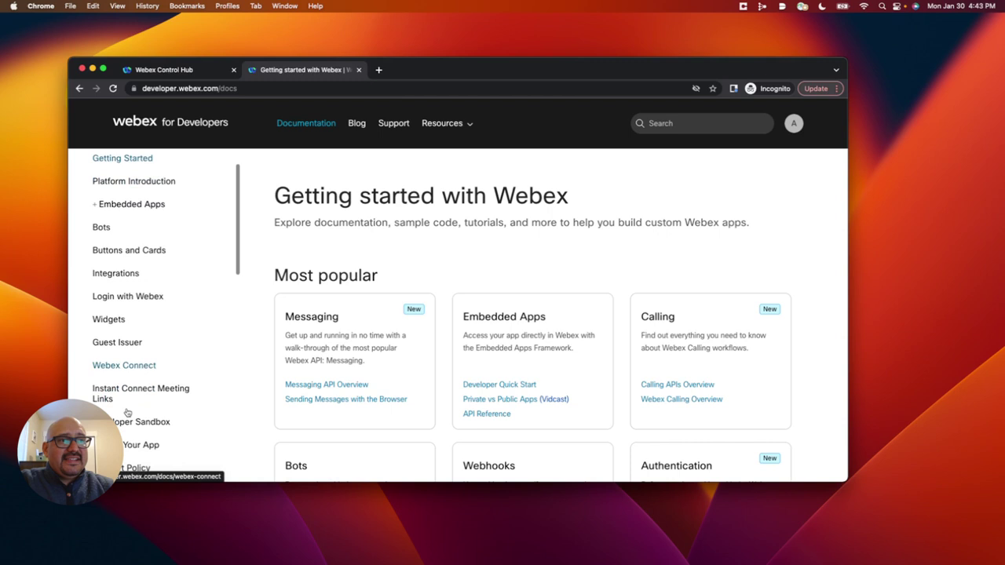
scroll(127, 412, down, 1)
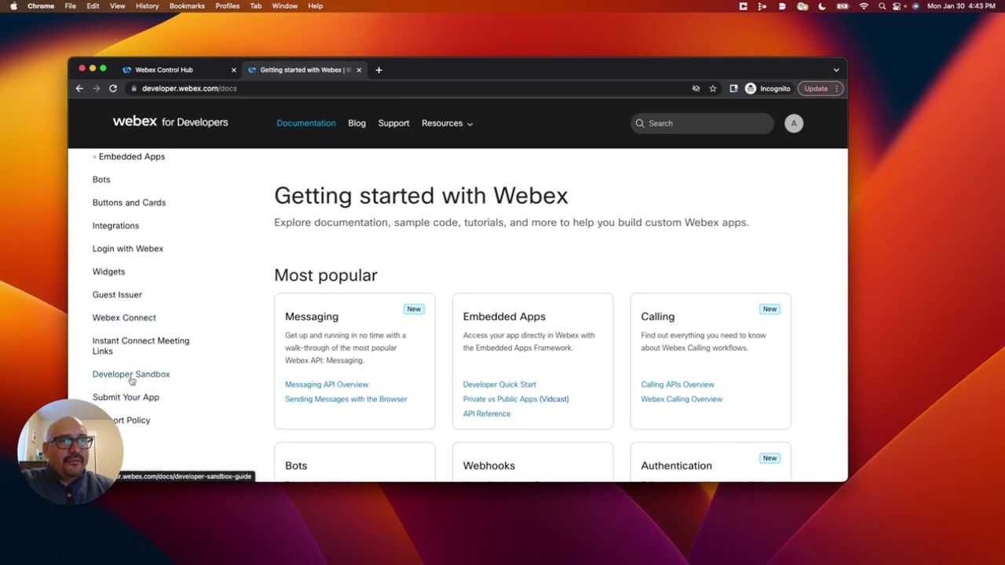
click(131, 378)
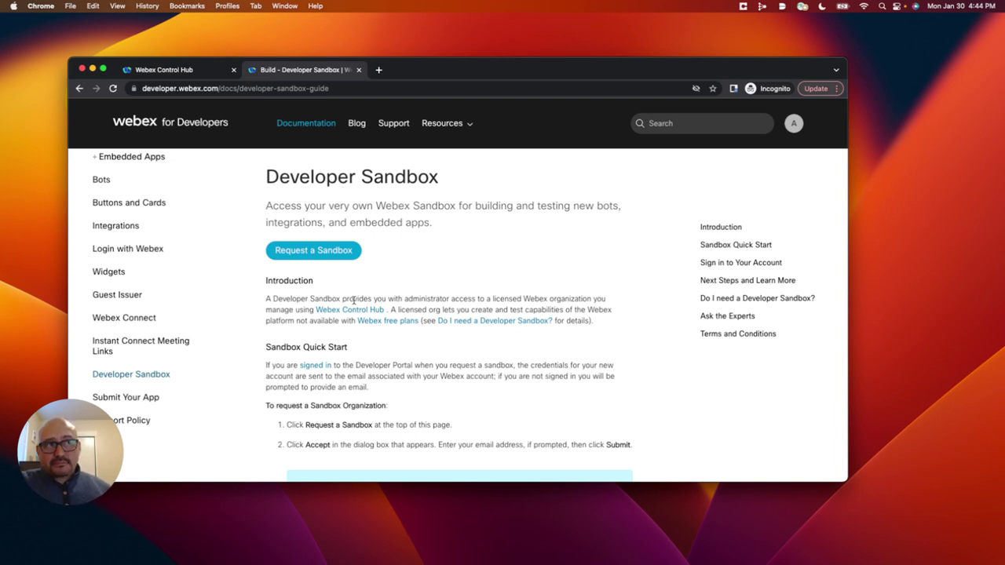
Step: Open the sandbox admin user's profile from Users and scroll to its Licenses list
click(171, 71)
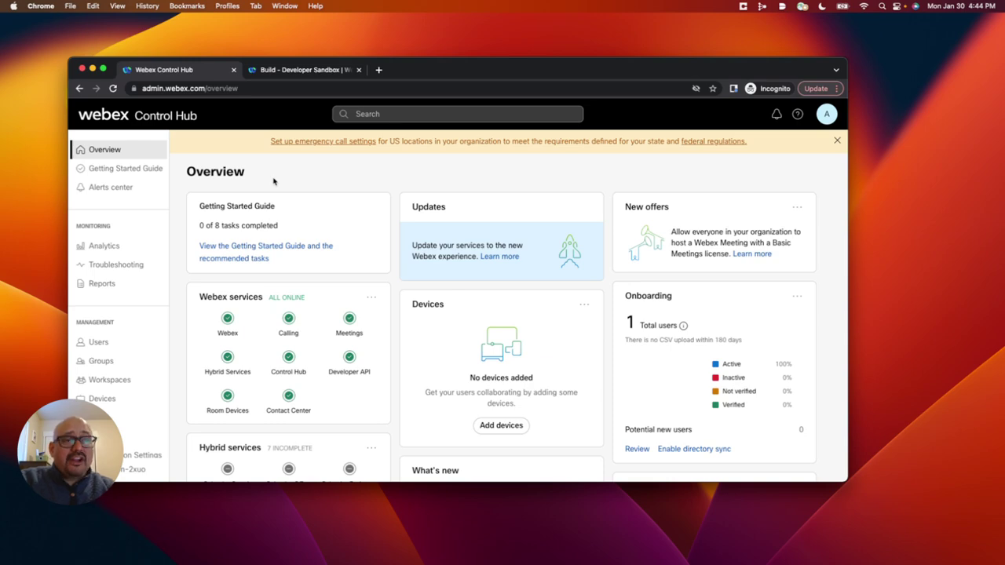
click(98, 346)
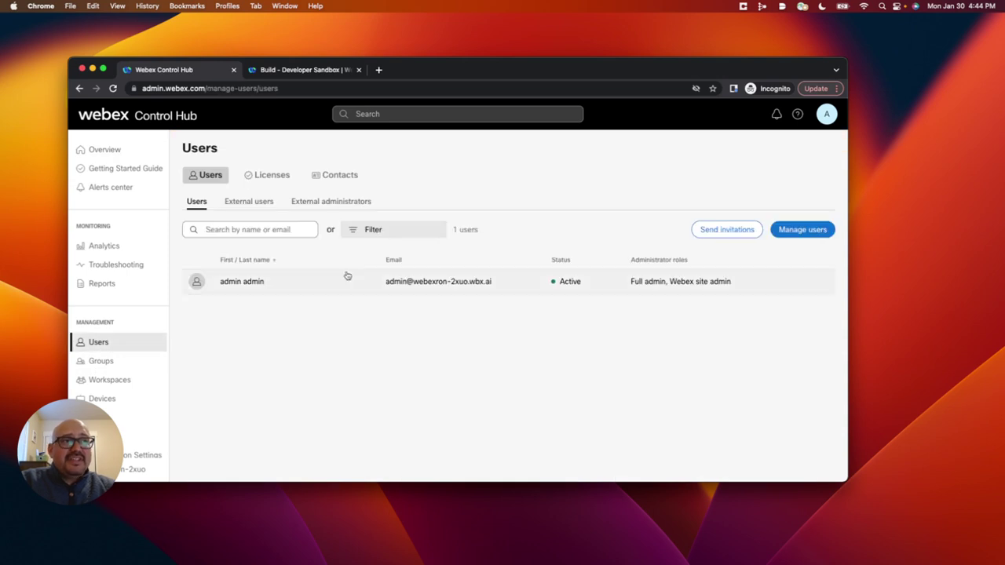
click(281, 281)
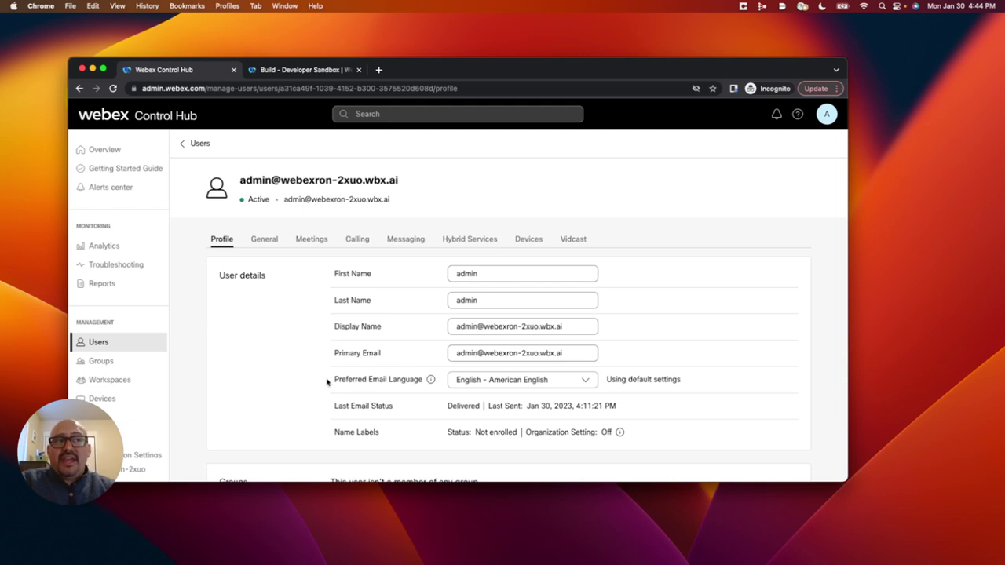
scroll(329, 425, down, 5)
scroll(330, 425, down, 4)
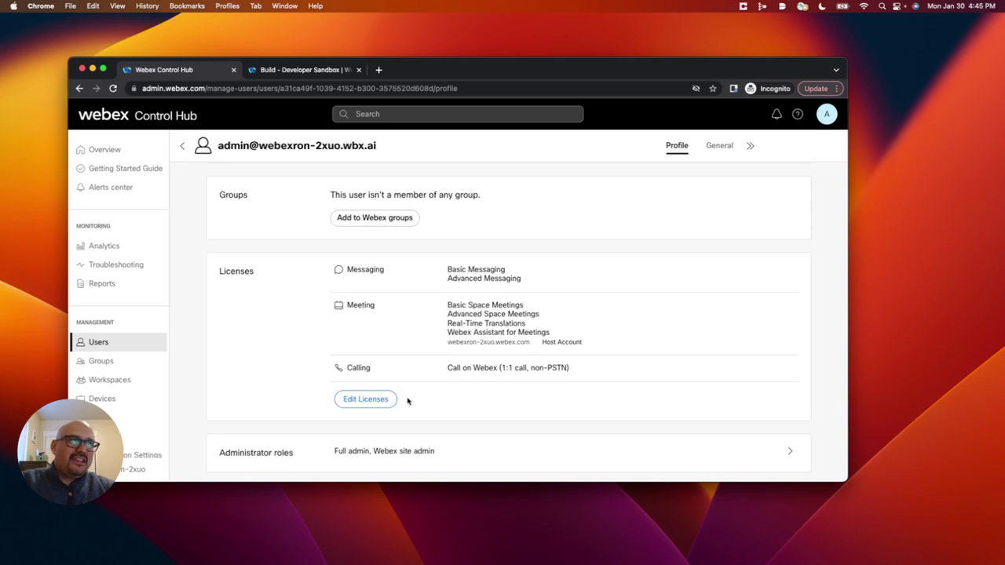
Step: Assign the Webex Calling Professional license to the admin user
click(363, 400)
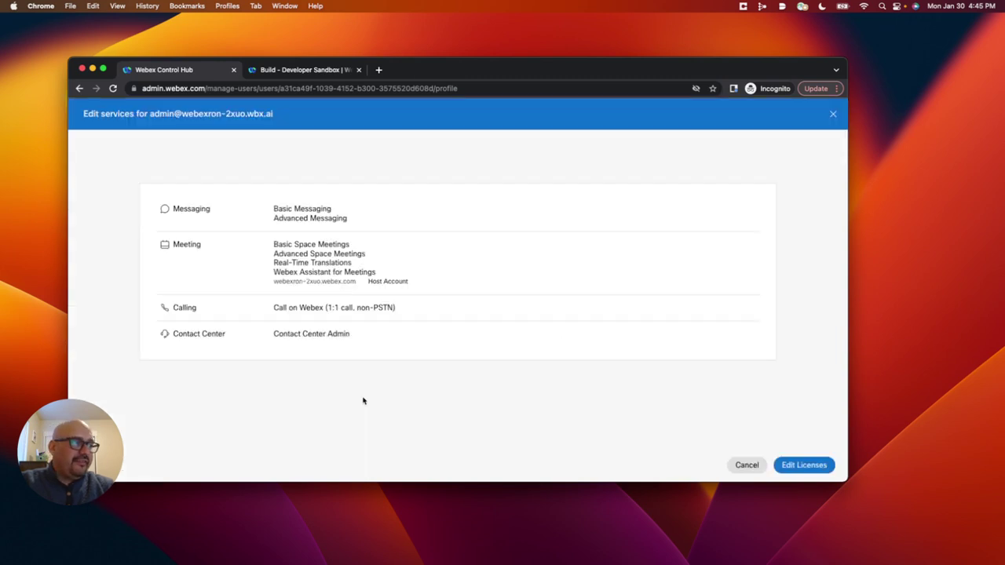
click(803, 463)
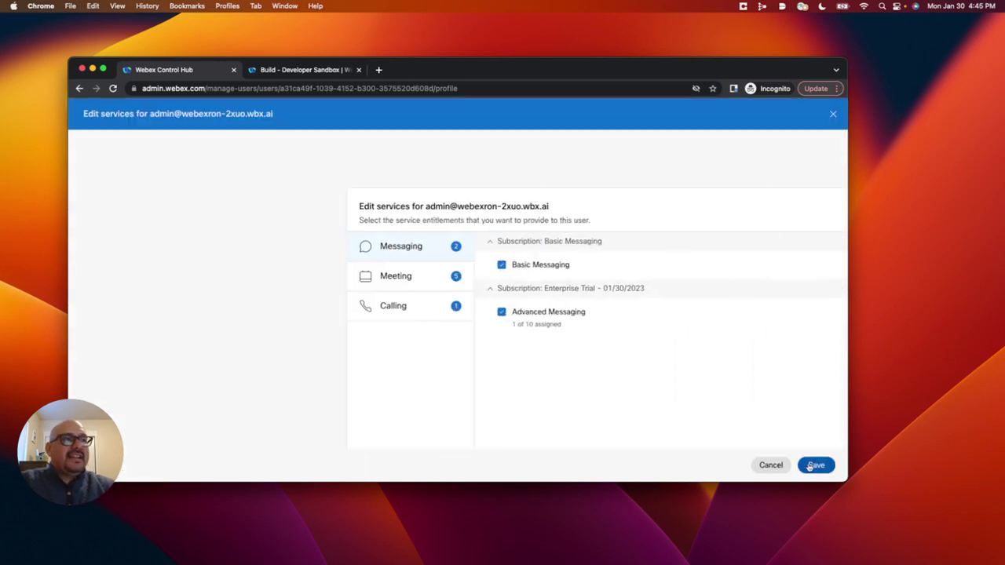
click(248, 312)
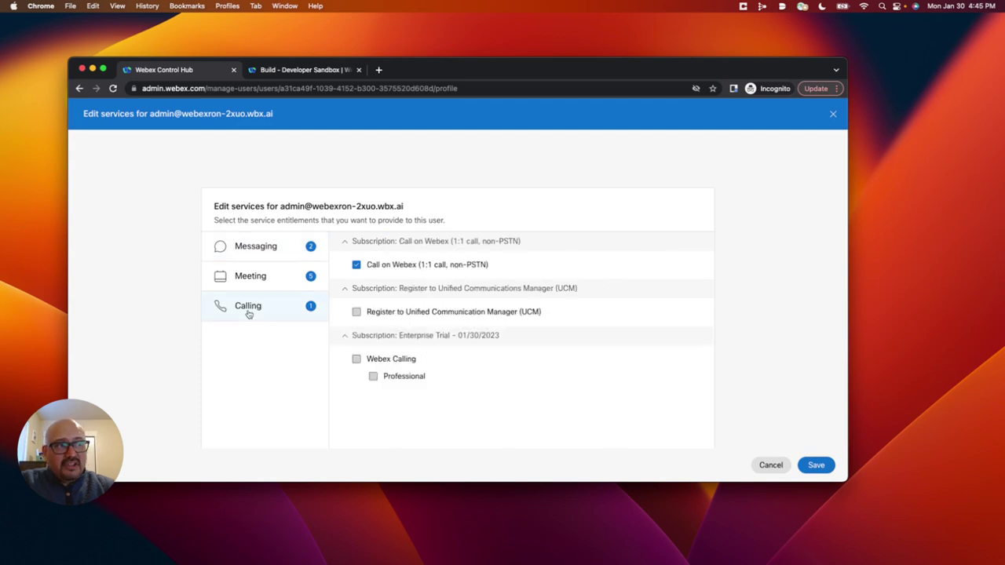
click(357, 360)
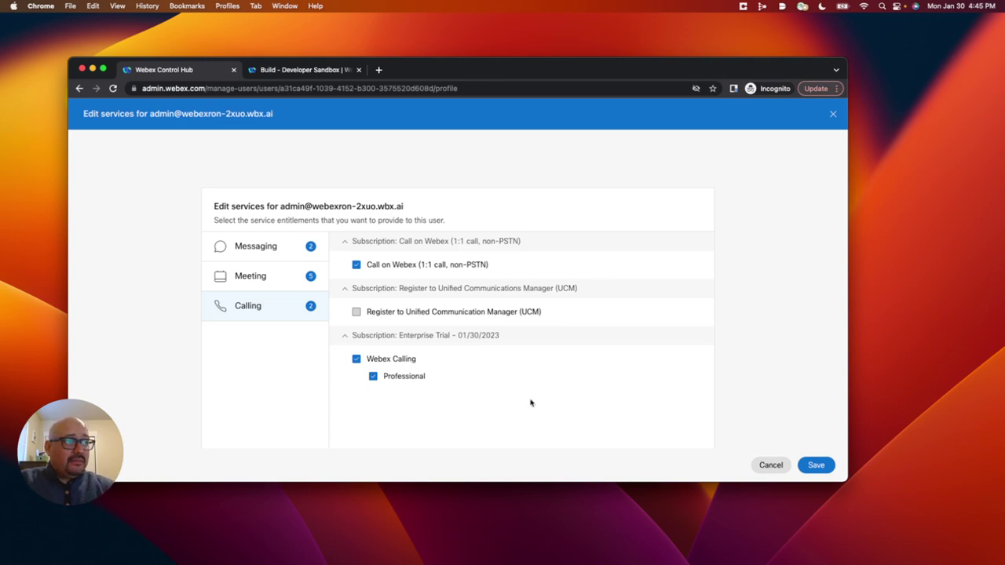
click(816, 466)
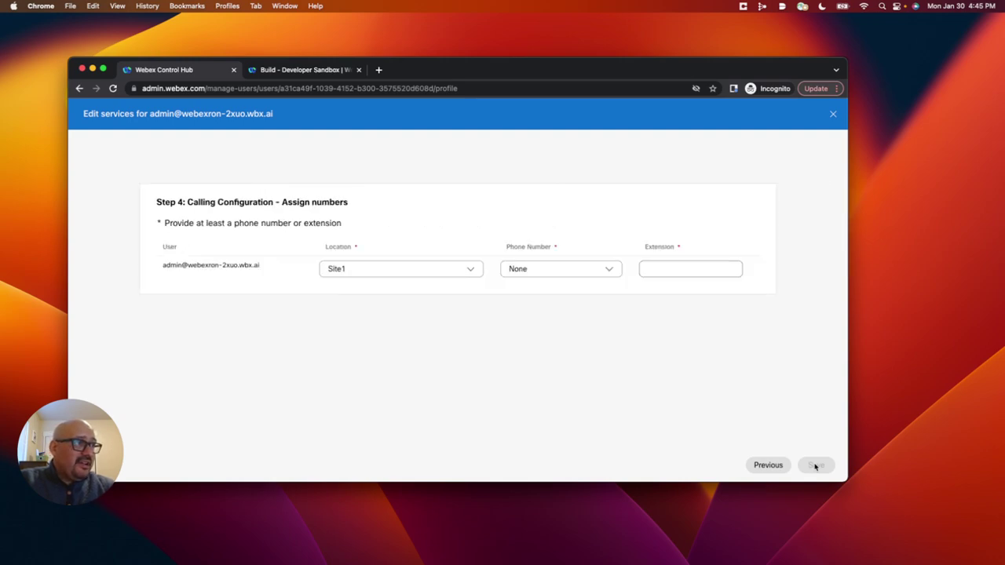
Step: Give the user extension 111 at Site1 and save the assignment
click(693, 267)
text(111)
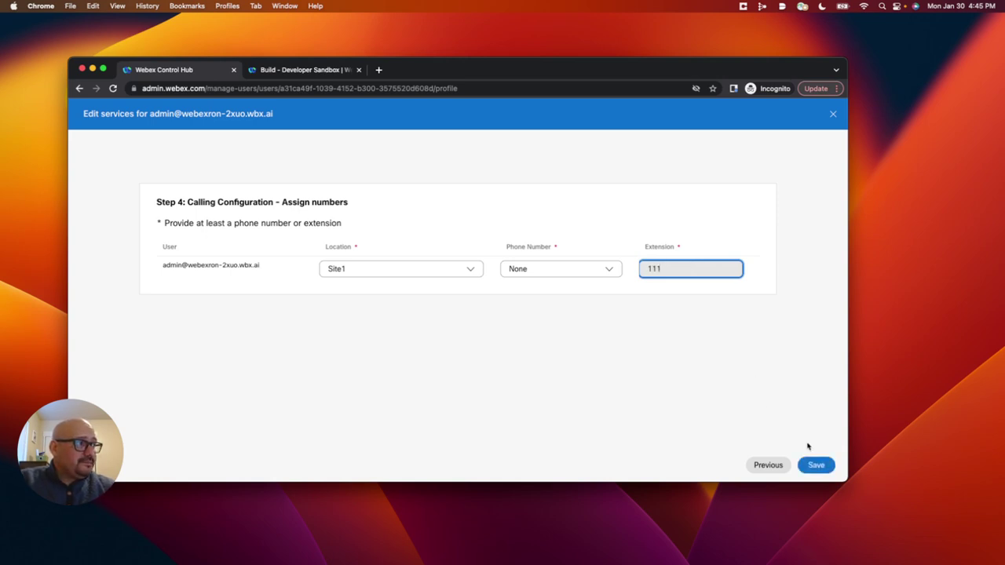
click(818, 467)
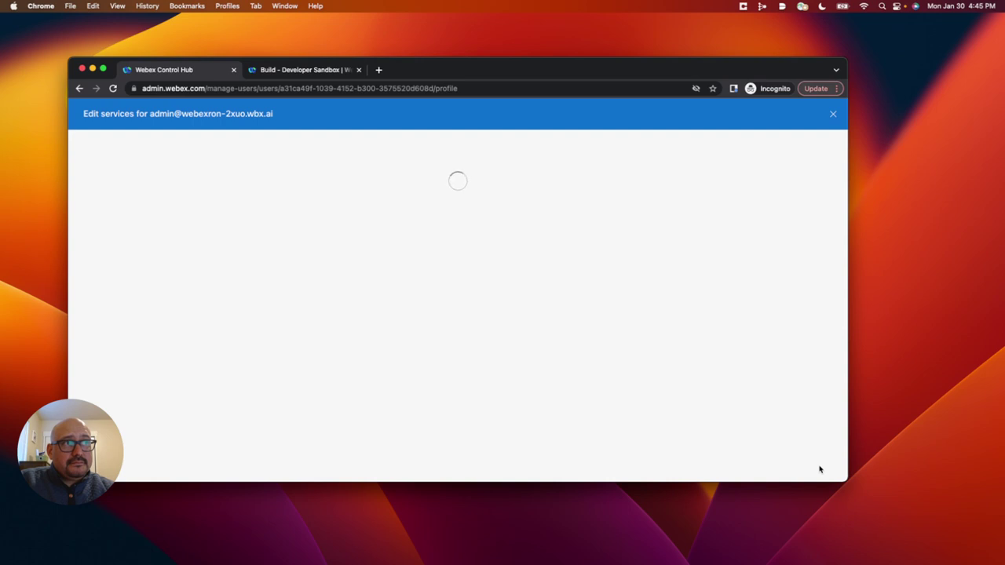
click(816, 466)
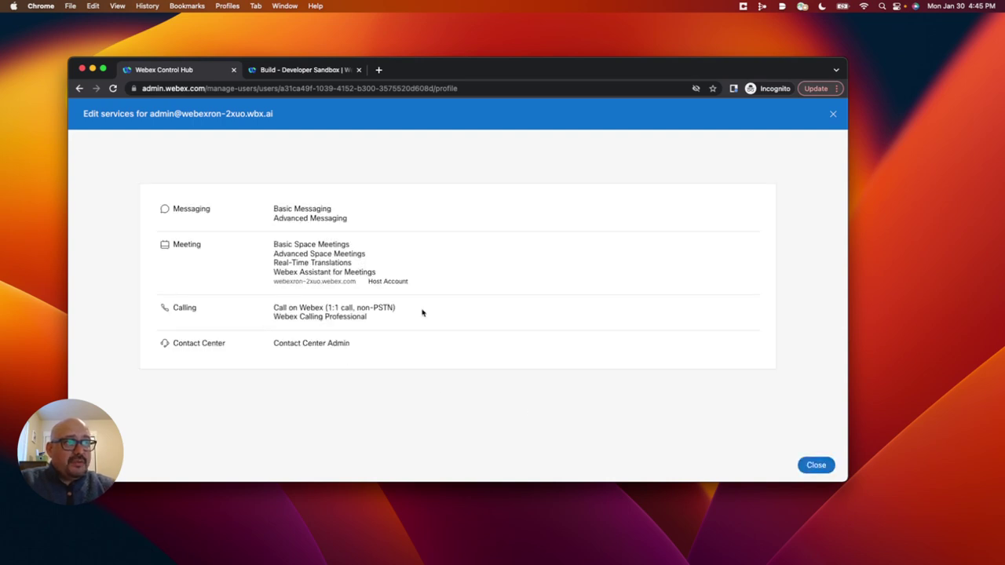
click(821, 465)
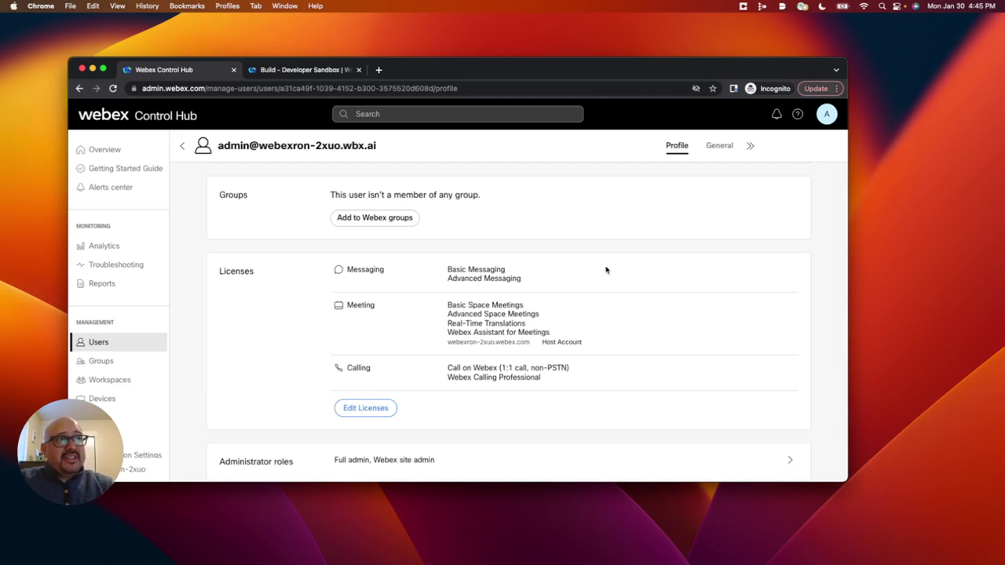
Step: Open the Call Controls Dial reference under Full API Reference in the docs
click(312, 69)
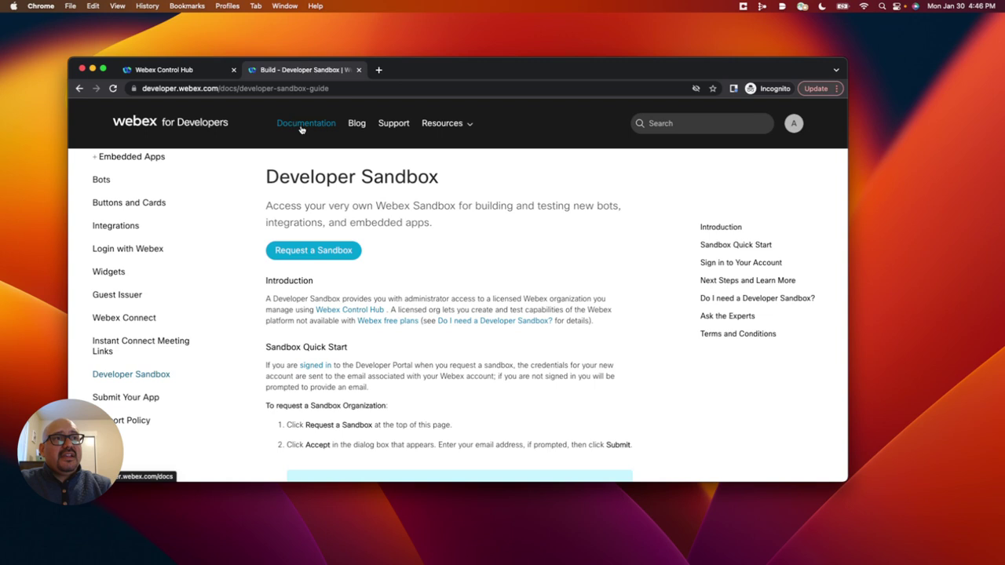
scroll(141, 313, down, 10)
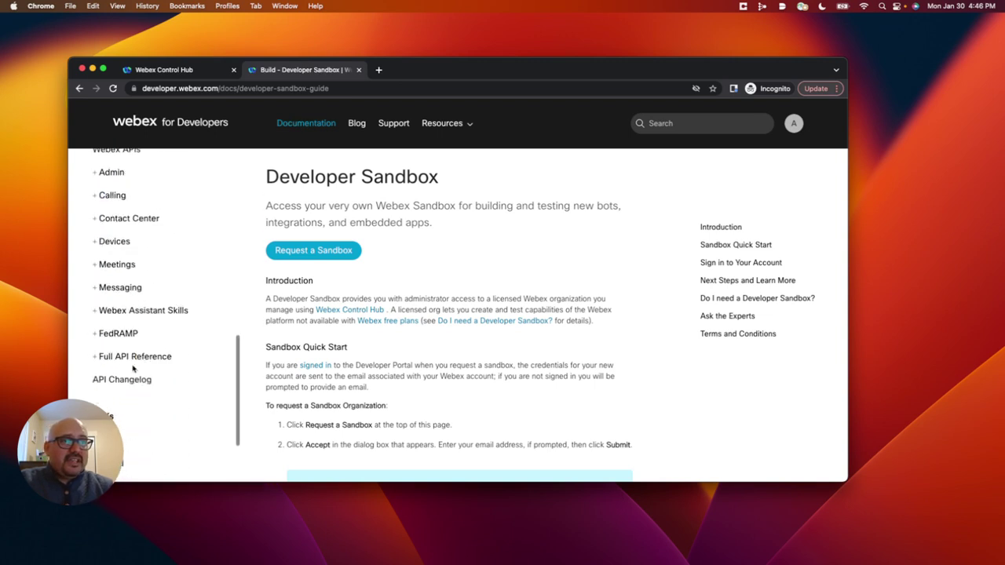
scroll(133, 367, down, 3)
click(128, 283)
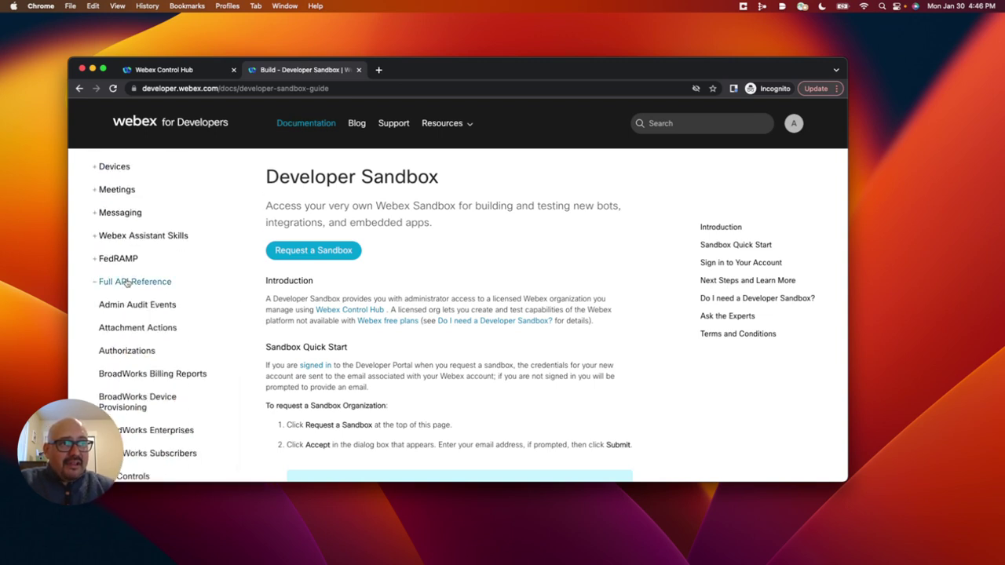
scroll(130, 385, down, 3)
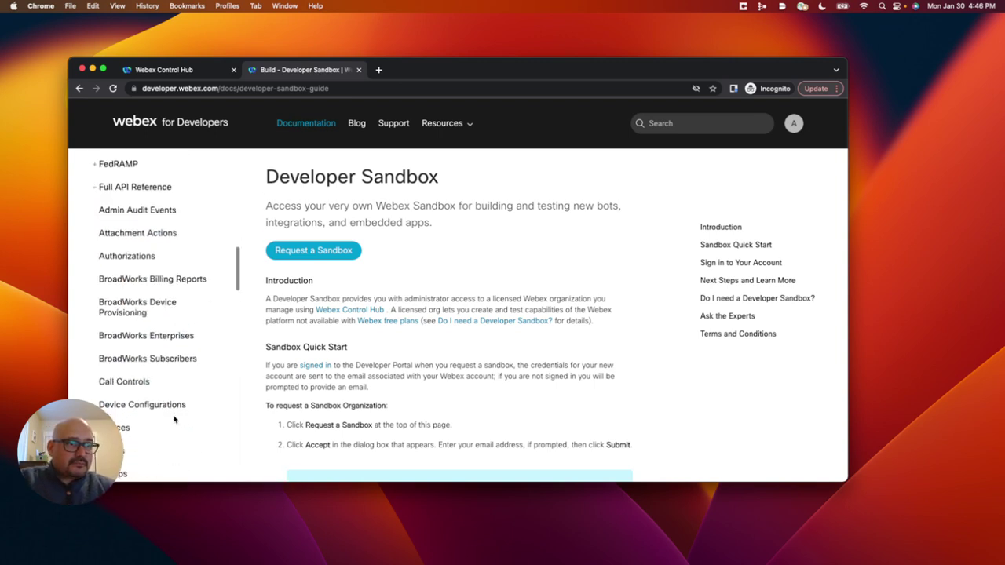
click(123, 381)
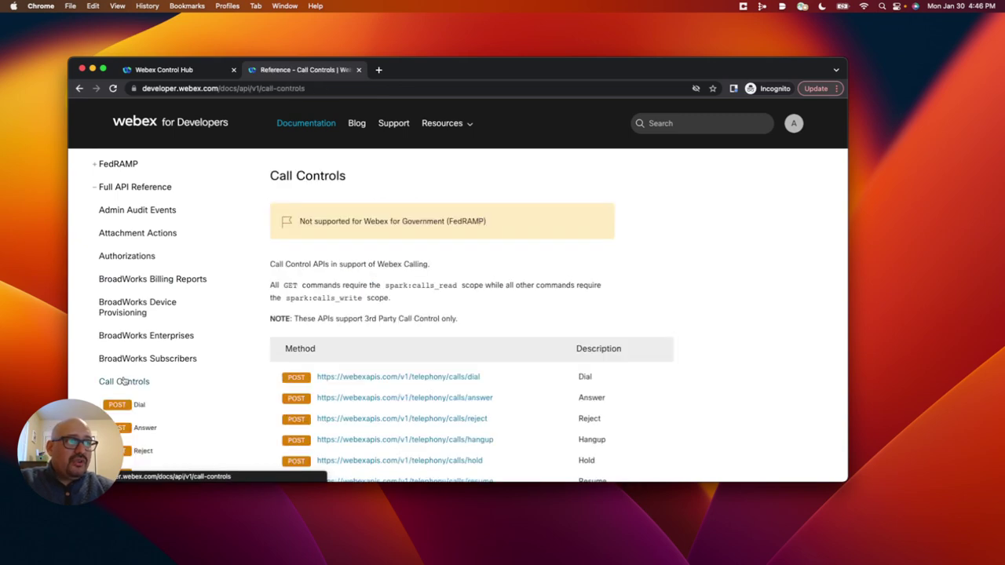
click(422, 378)
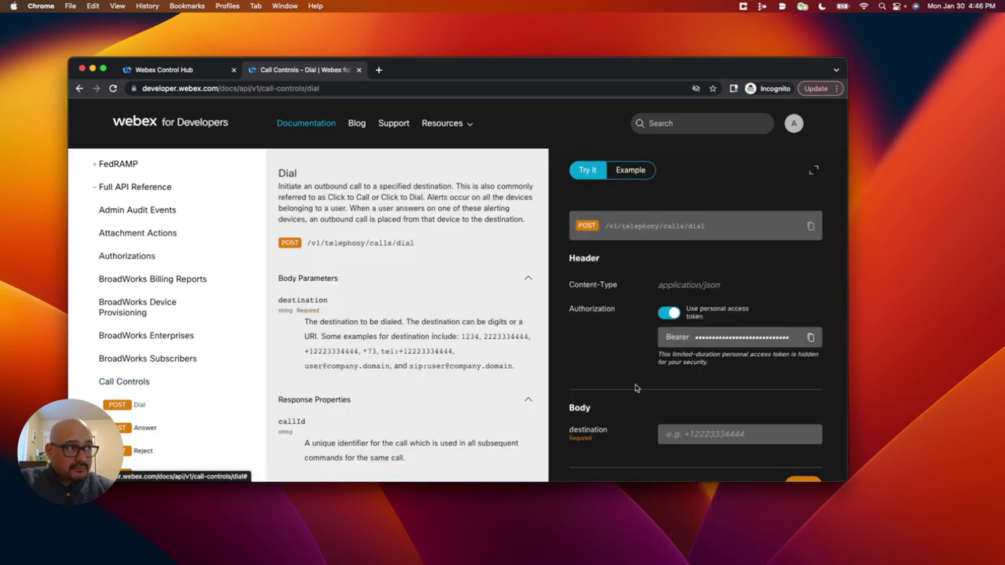
Step: Run a Dial request to 111, which returns 400 'User has no charge address'
scroll(636, 441, down, 2)
click(700, 377)
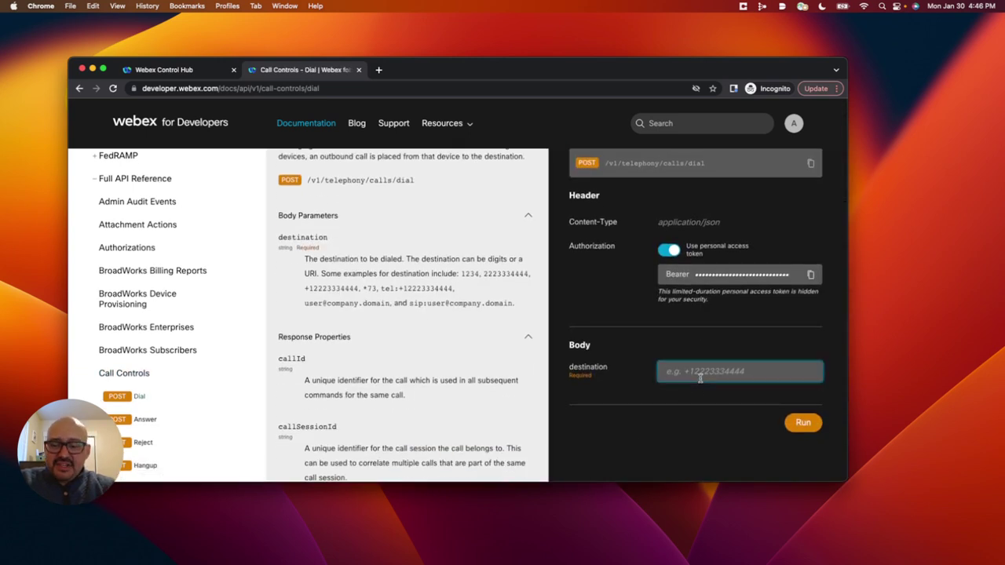
text(111)
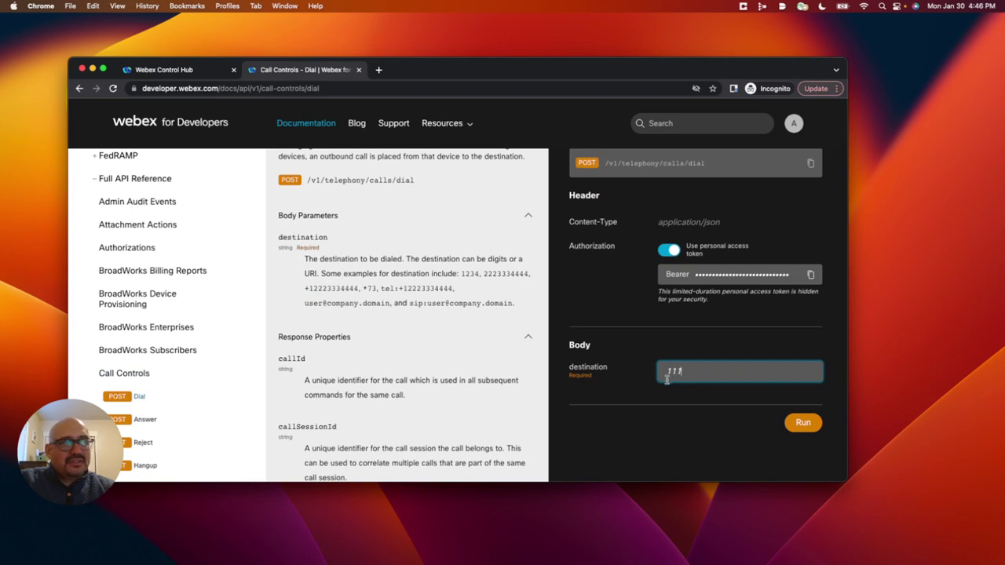
click(805, 423)
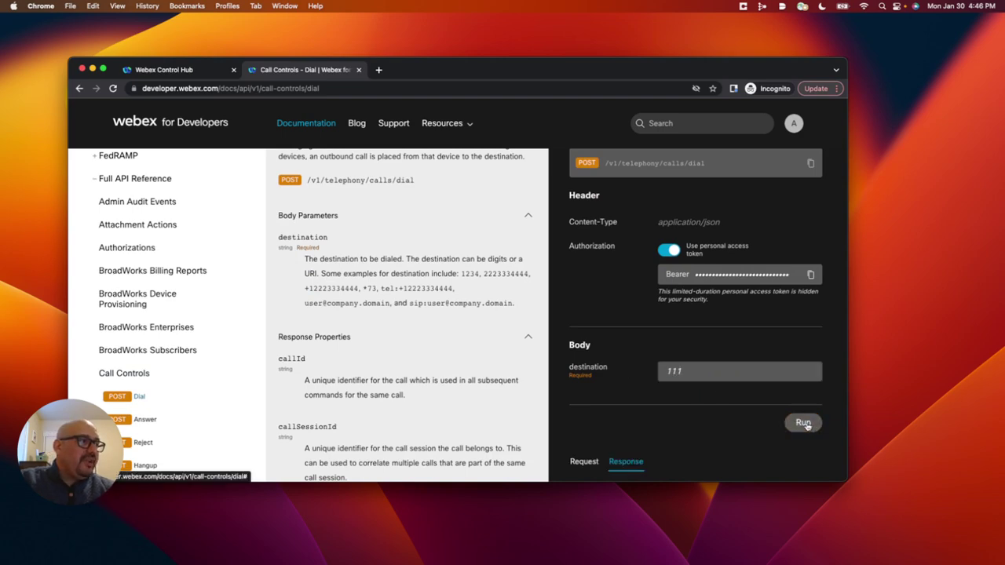
scroll(688, 431, down, 5)
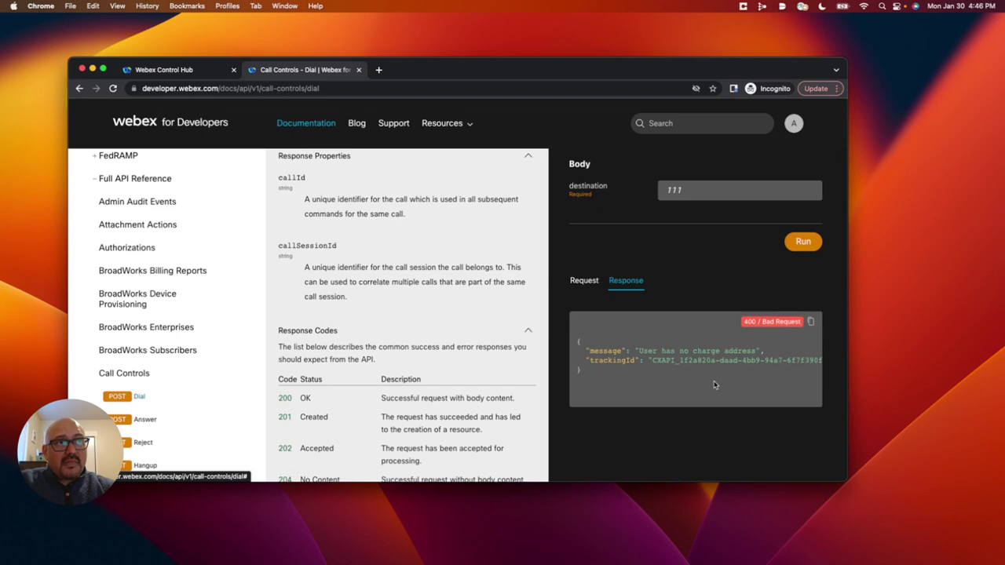
click(187, 71)
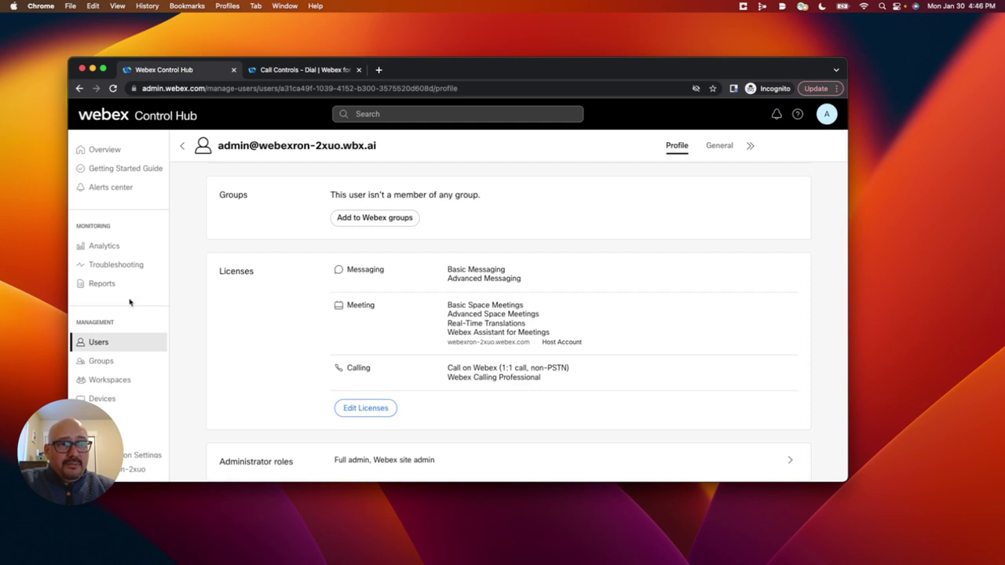
Step: Open Site1's PSTN connection settings under Calling > Locations
scroll(112, 404, down, 3)
scroll(113, 408, down, 1)
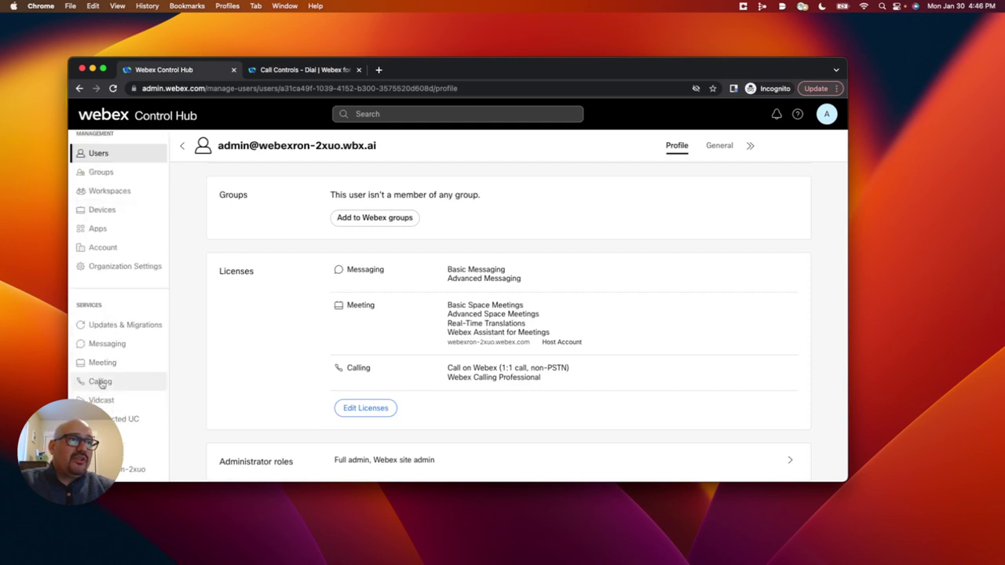
click(101, 381)
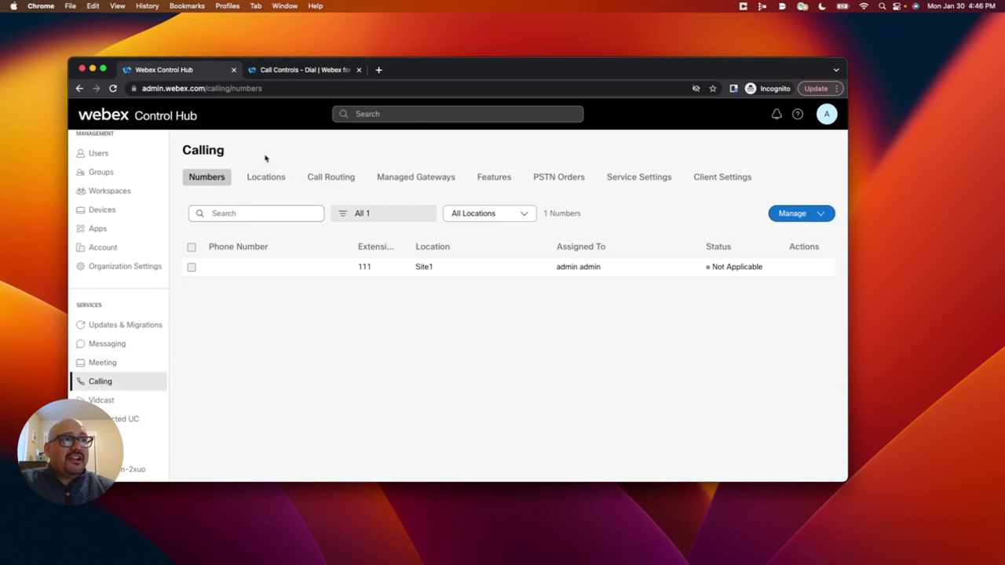
click(262, 179)
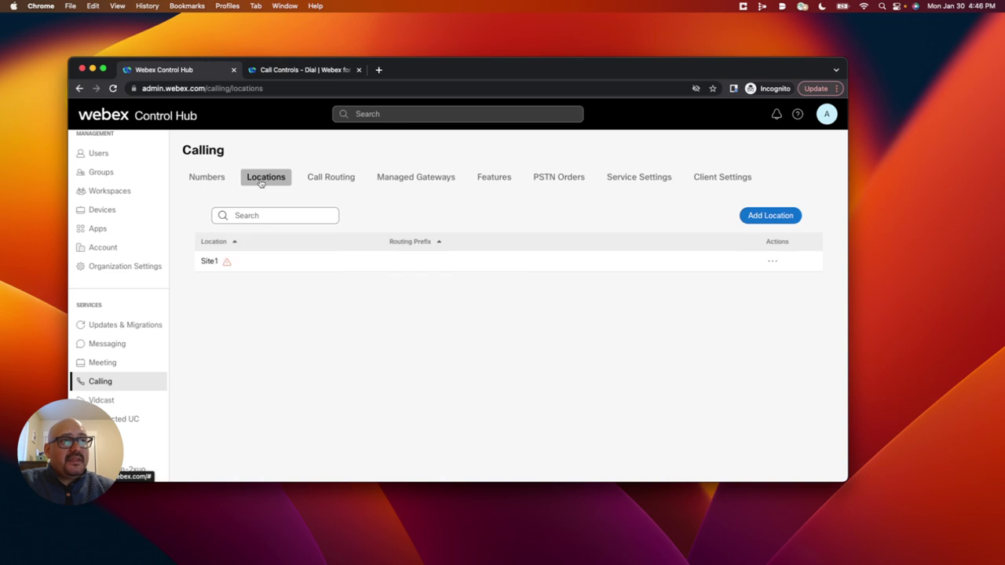
click(290, 264)
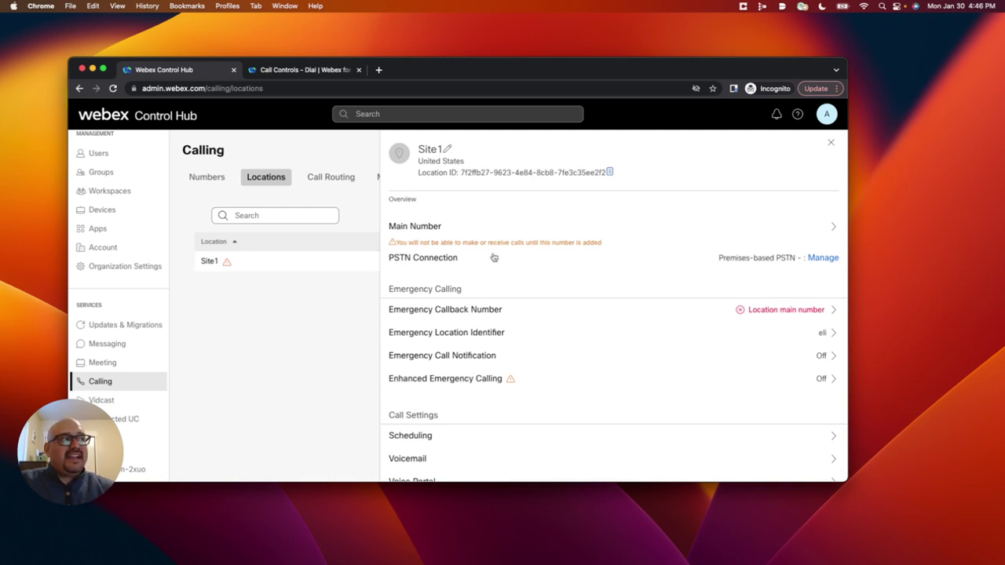
click(818, 260)
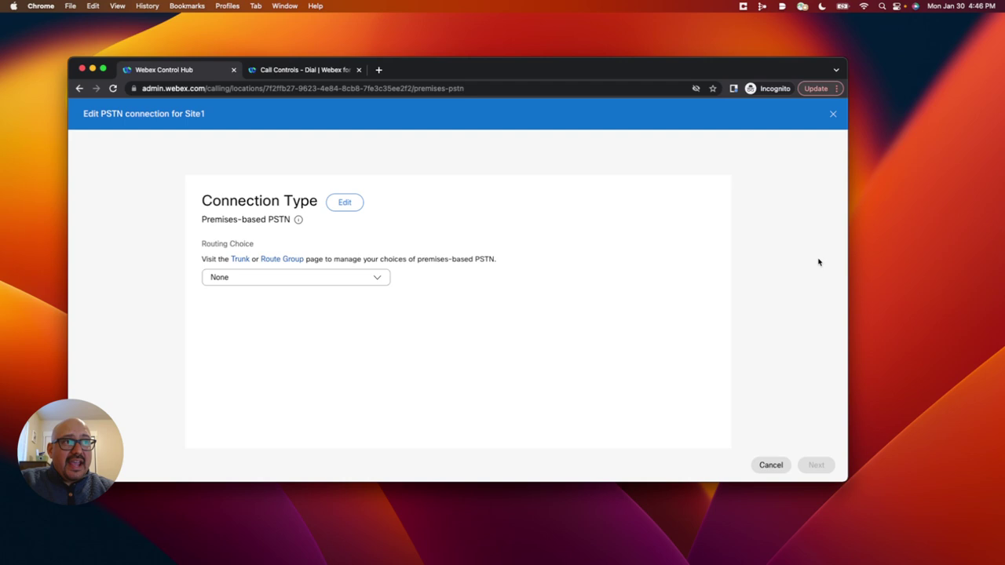
Step: Check Site1's routing choices, find no trunk, and go to the trunks page
click(378, 279)
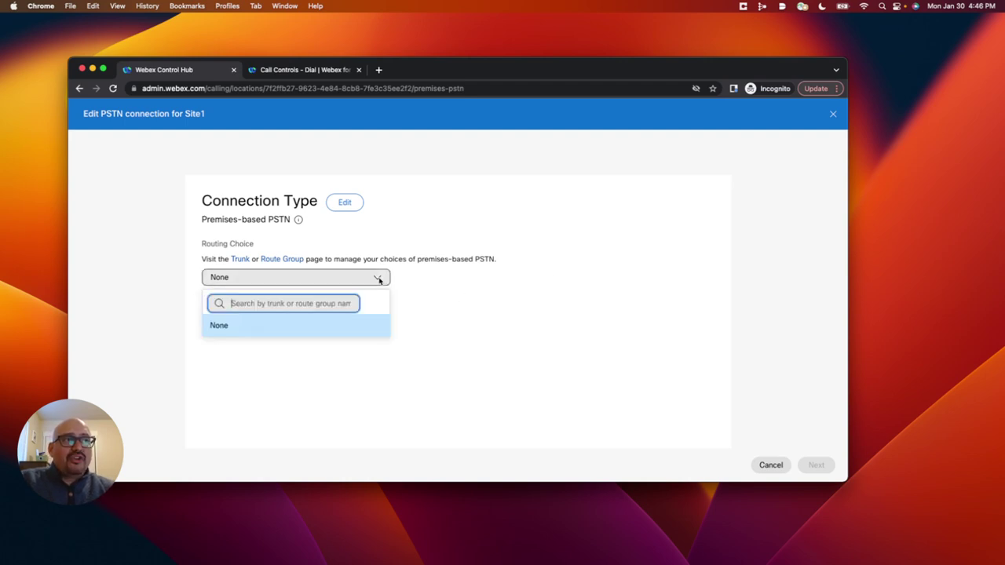
click(428, 292)
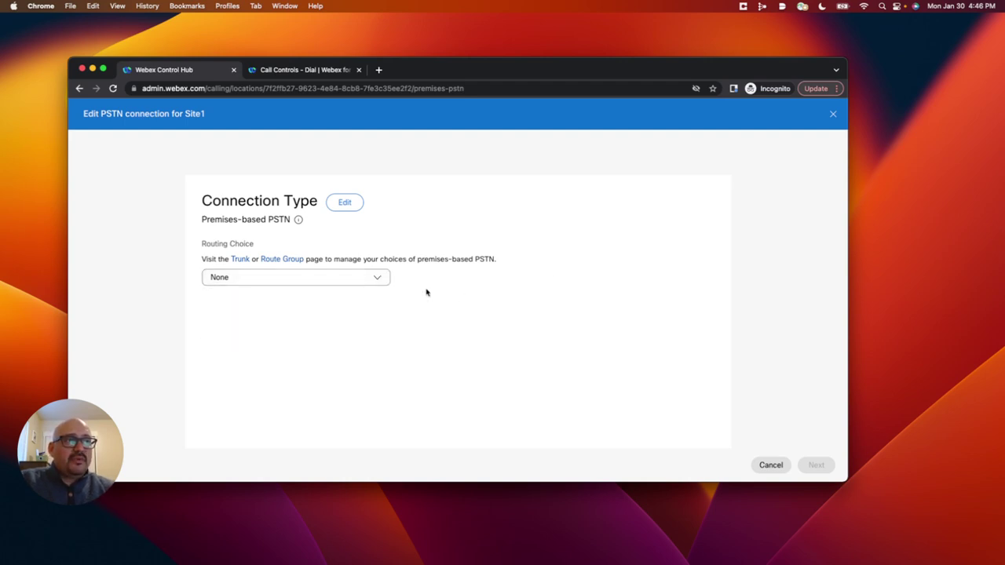
click(237, 258)
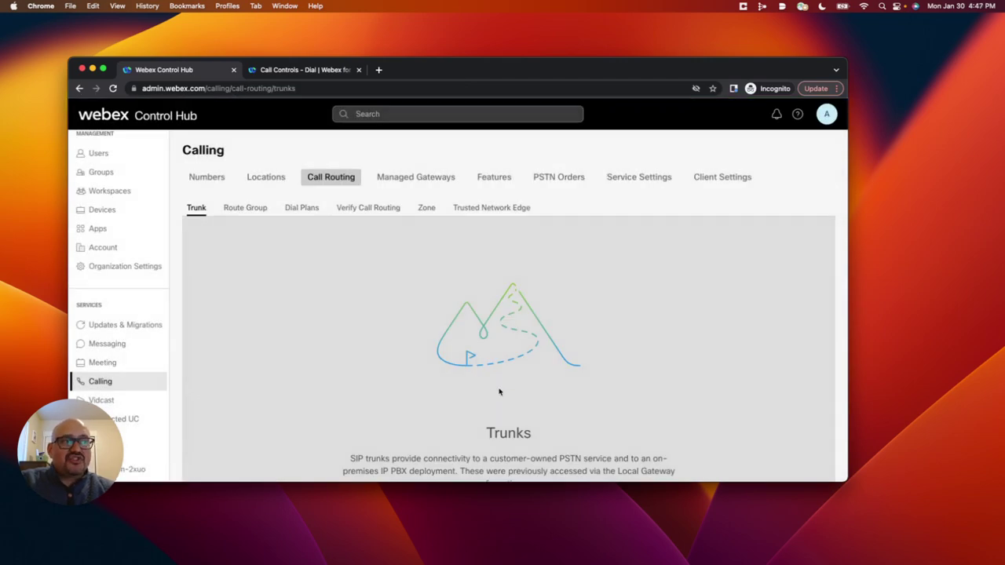
scroll(498, 387, down, 2)
Step: Start a new trunk at location Site1 named test_trunk
click(510, 464)
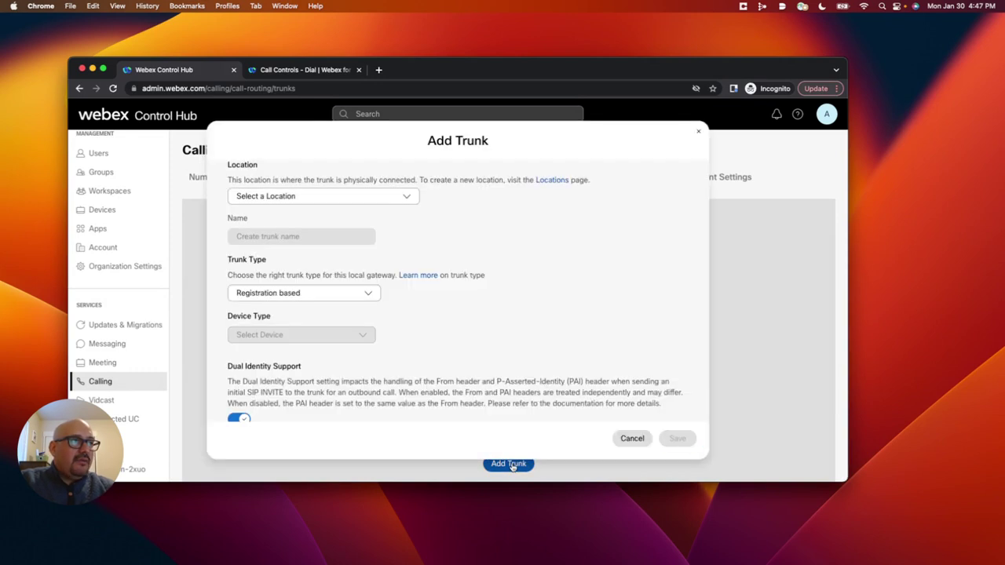
click(406, 197)
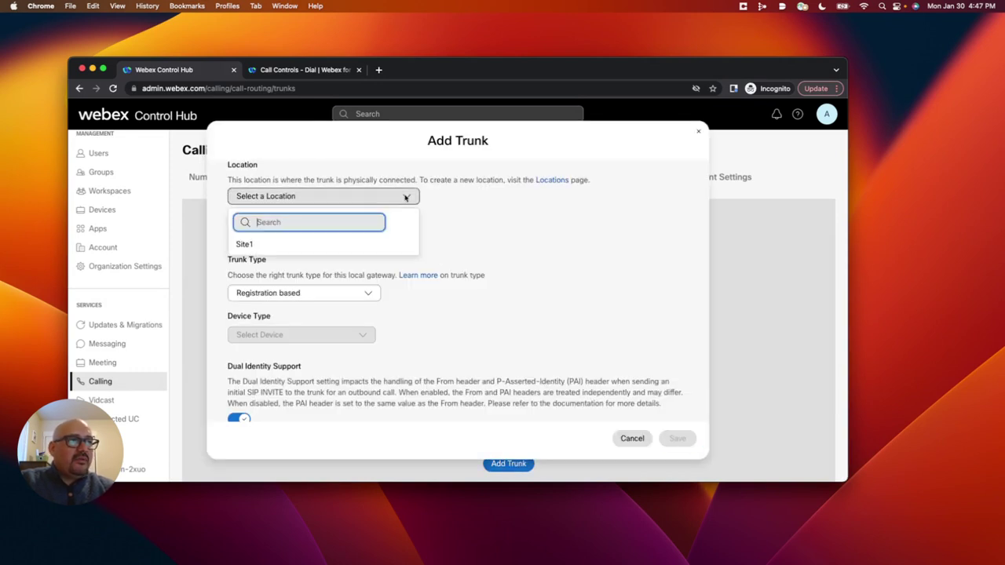
click(284, 244)
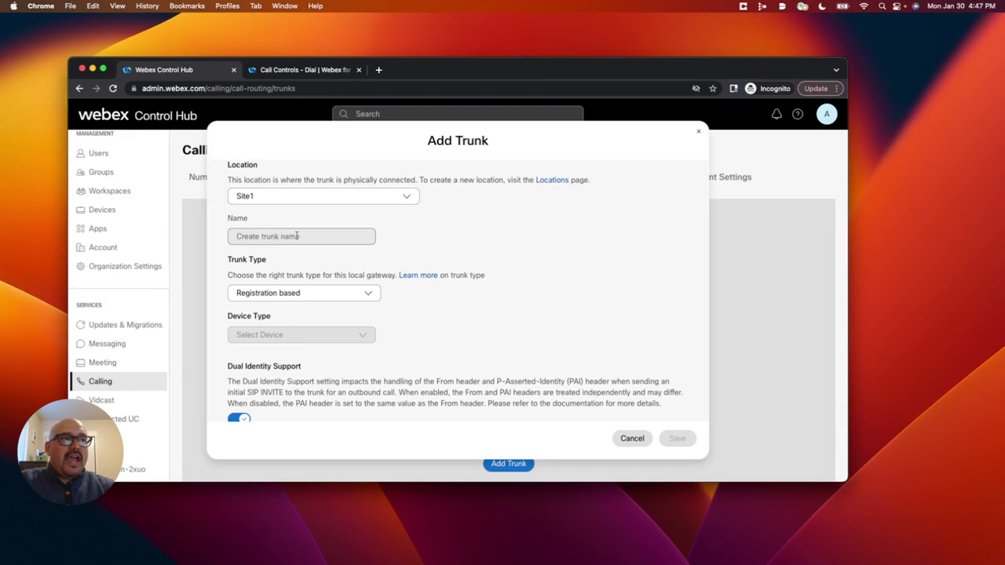
click(297, 236)
text(test)
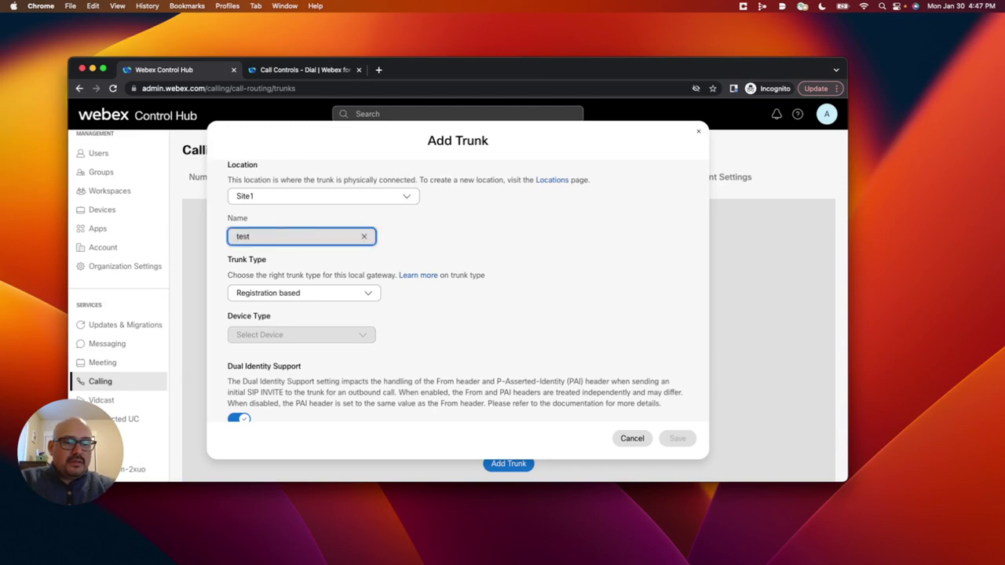
text(_trunk)
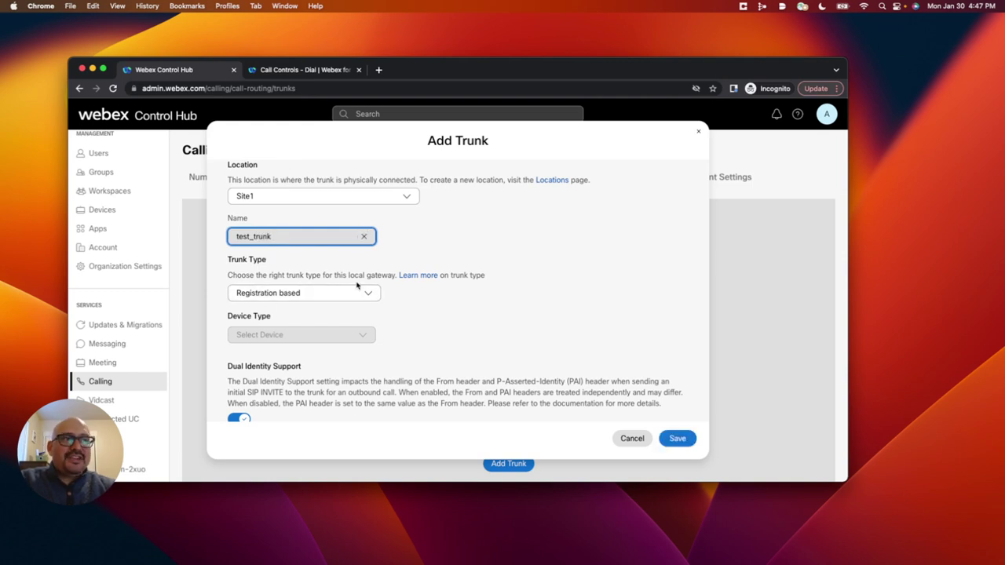
Step: Set the trunk type to Registration based and save the trunk
scroll(419, 309, down, 1)
click(356, 288)
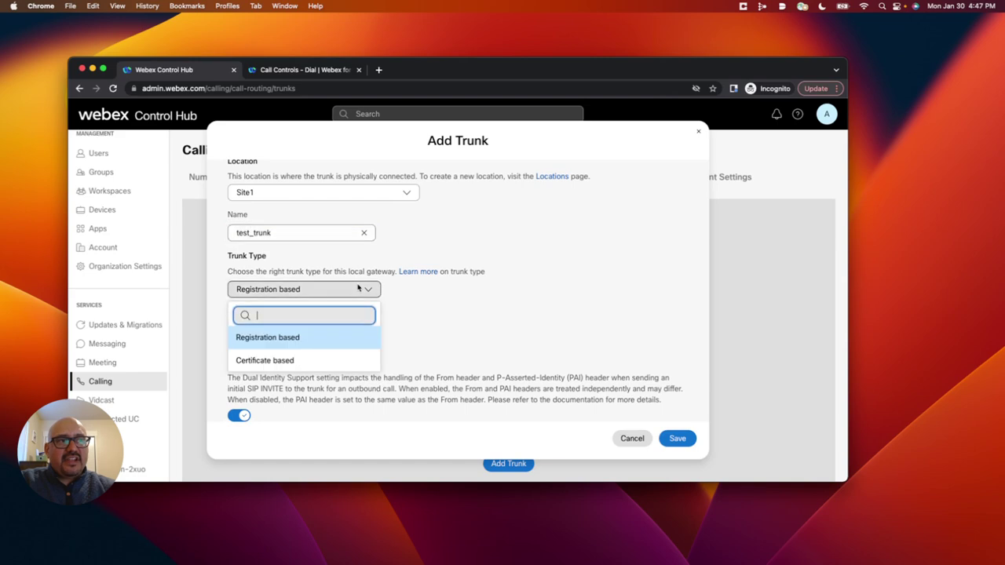
click(269, 361)
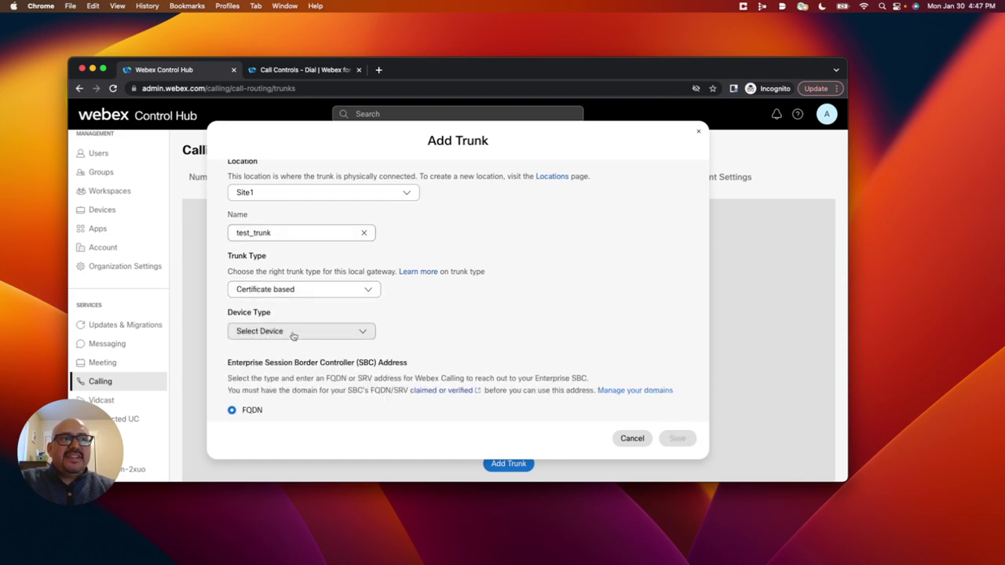
click(371, 295)
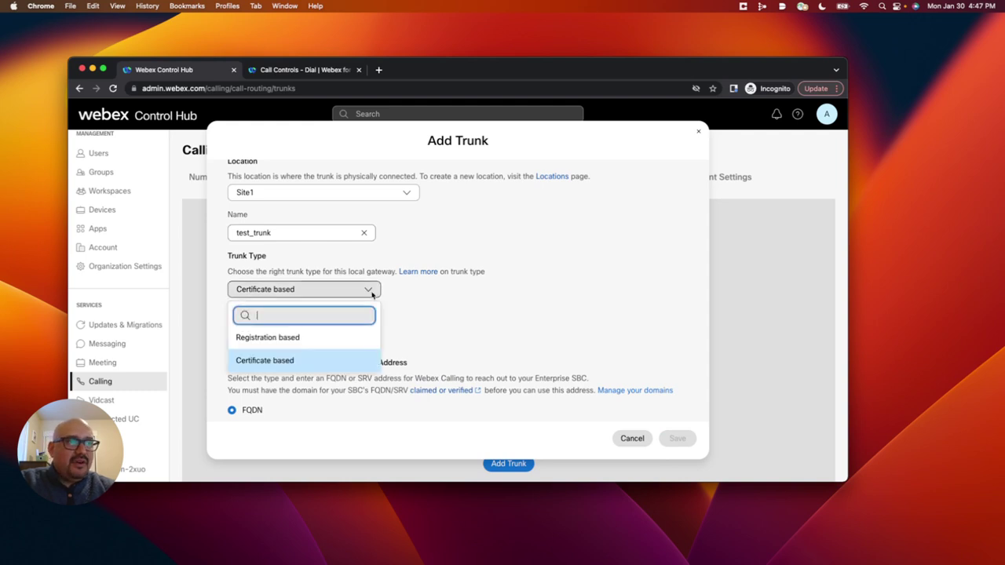
click(284, 338)
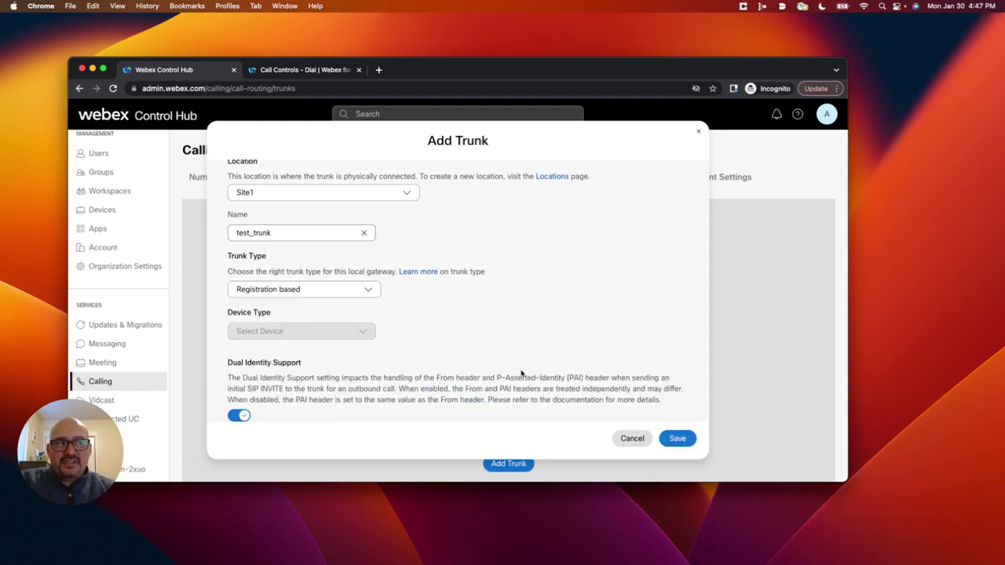
click(678, 439)
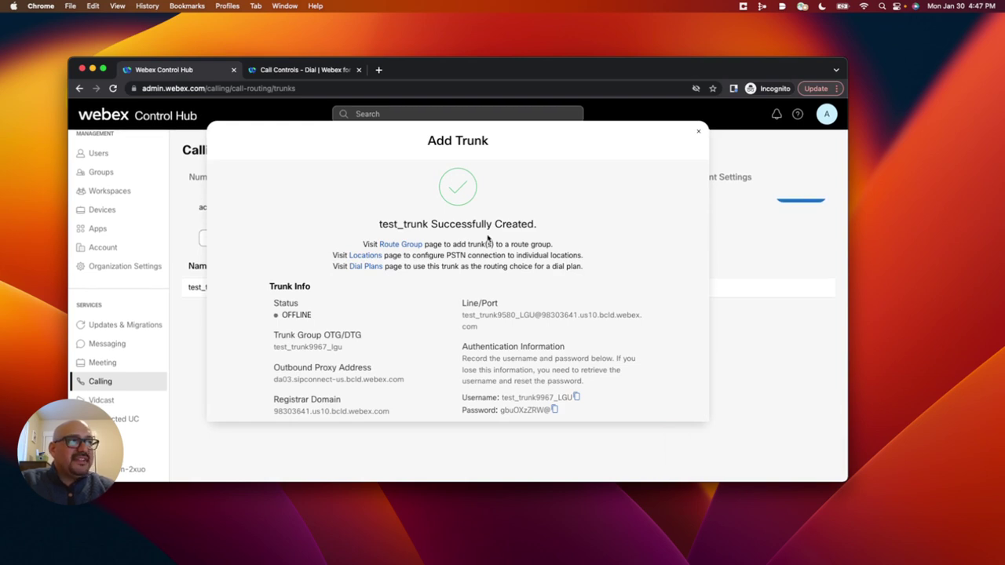
click(699, 133)
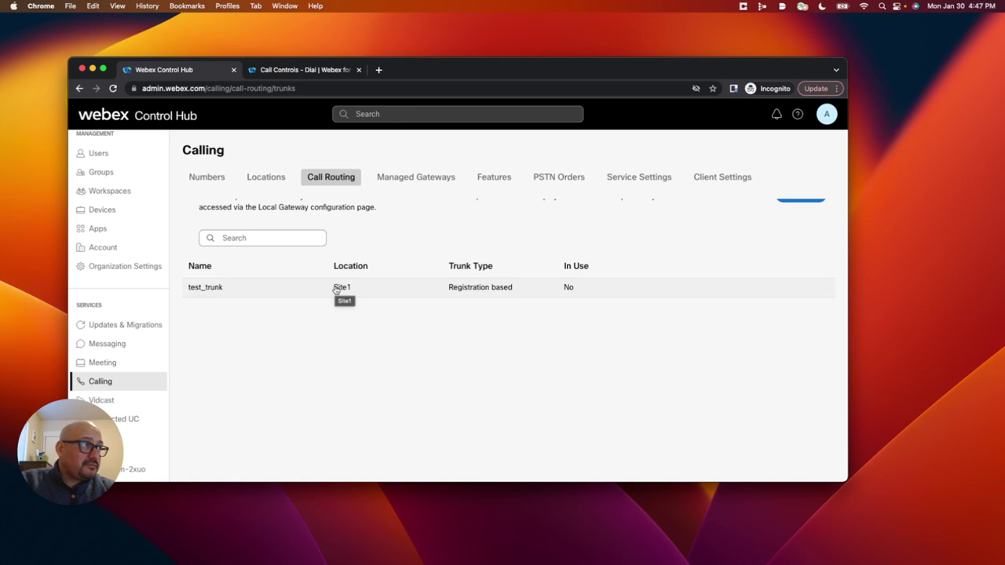
scroll(431, 309, up, 2)
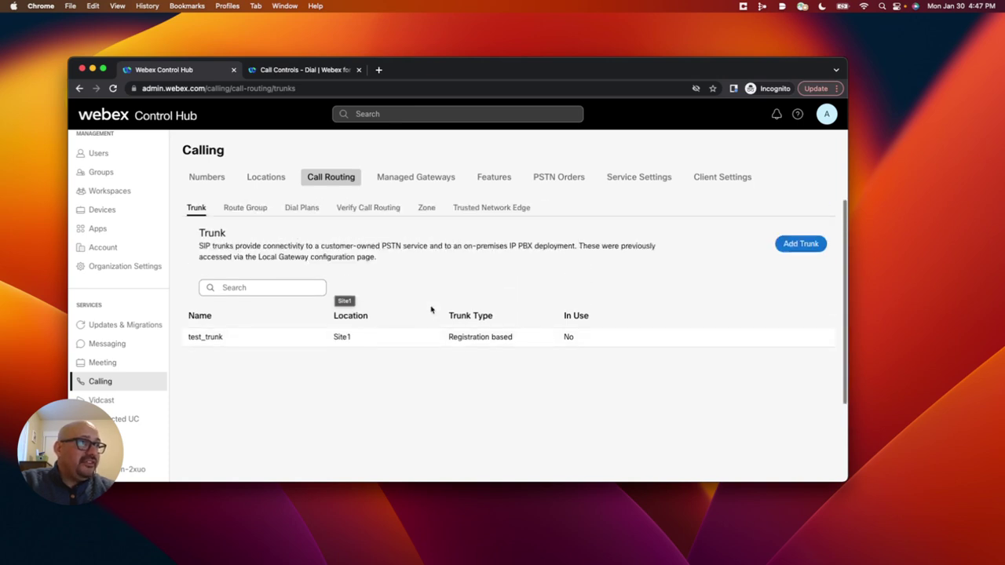
Step: Reopen Site1's PSTN connection, route it through test_trunk, acknowledge, and save
click(268, 180)
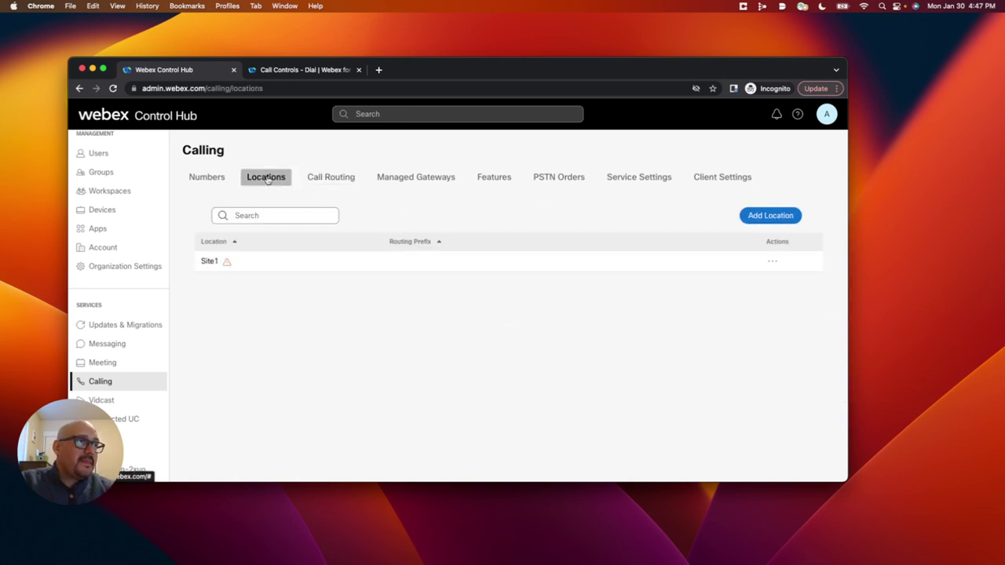
click(248, 269)
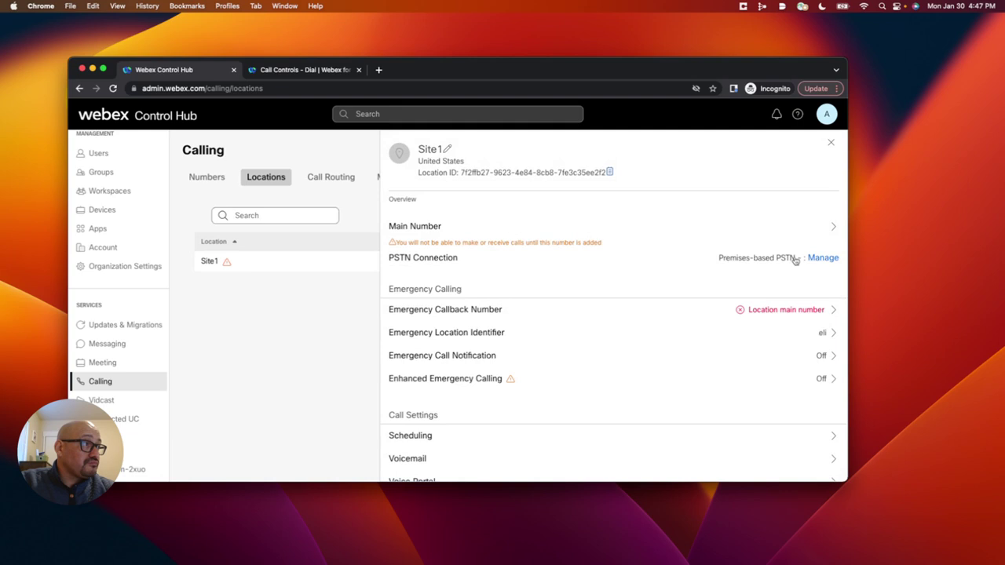
click(825, 258)
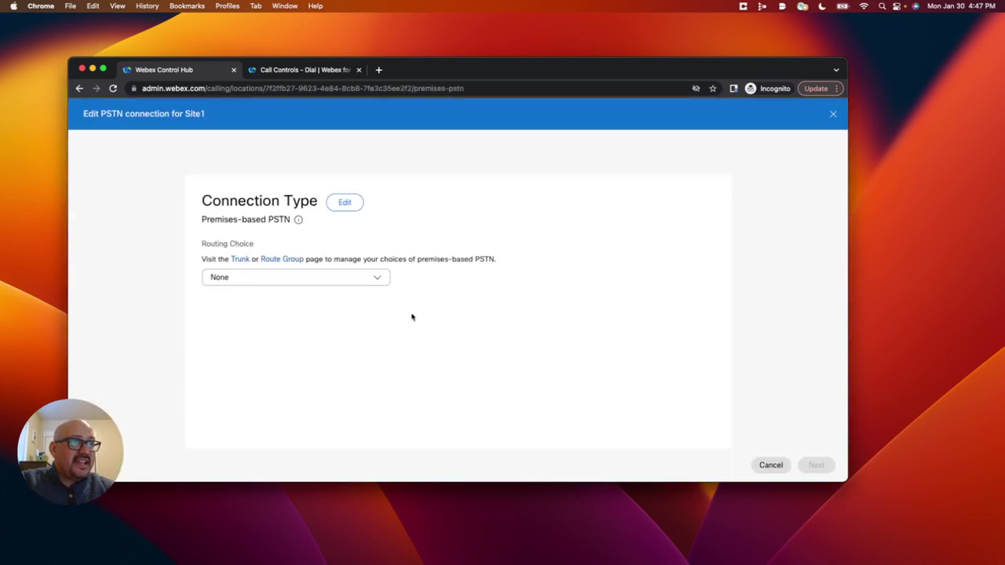
click(383, 284)
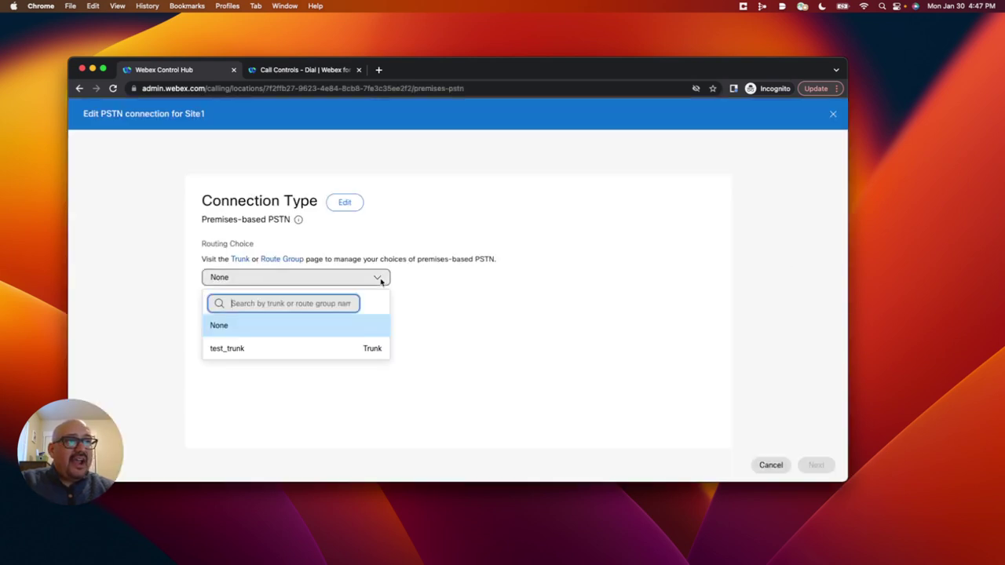
click(243, 350)
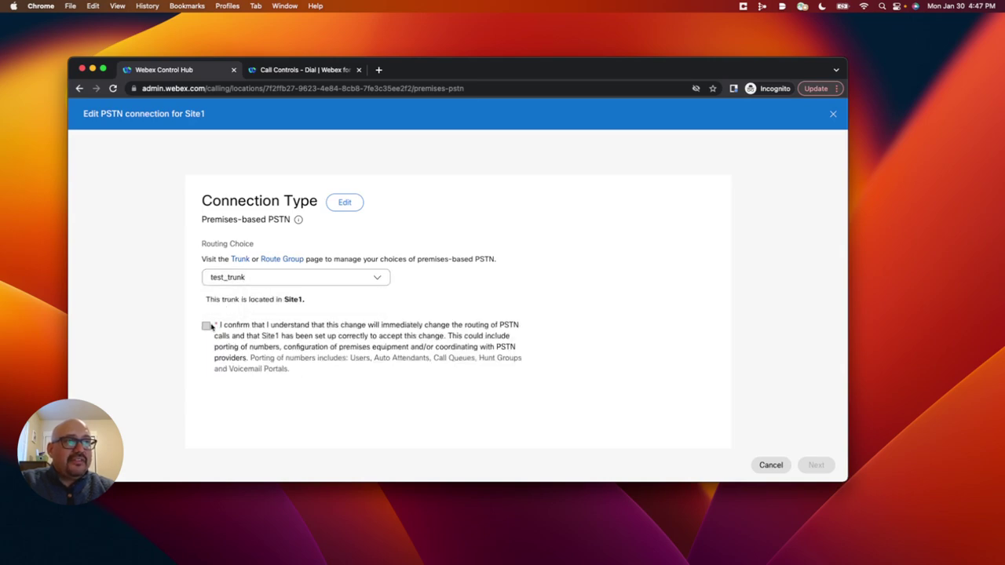
click(206, 325)
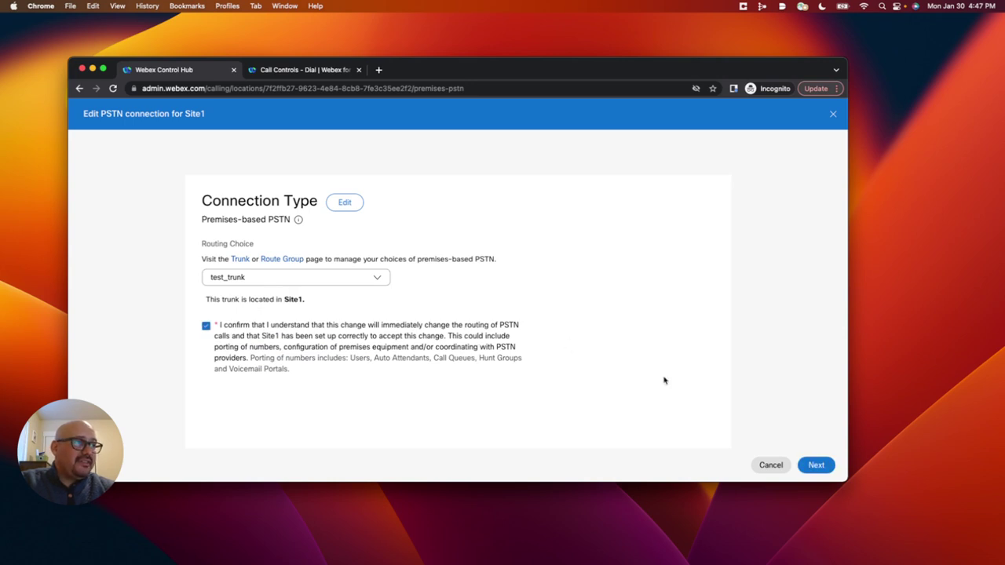
click(814, 465)
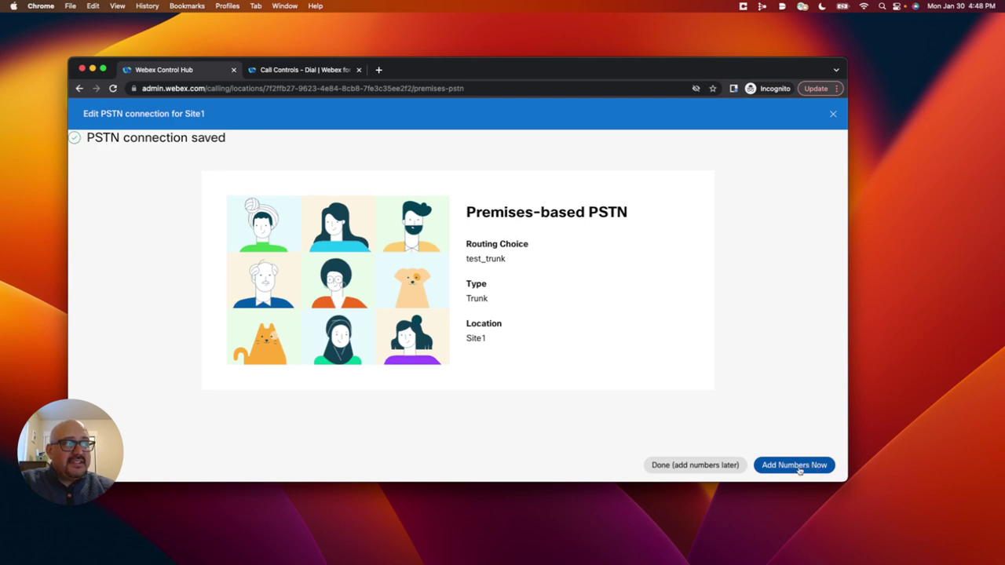
Step: Enter a fictitious phone number for Site1 in the Add Numbers wizard and save it
click(800, 470)
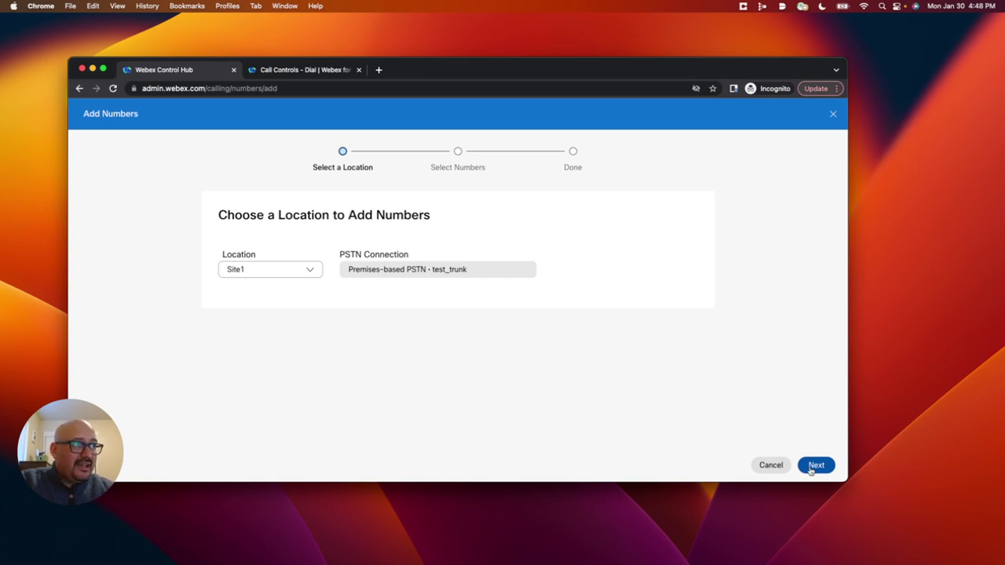
click(813, 466)
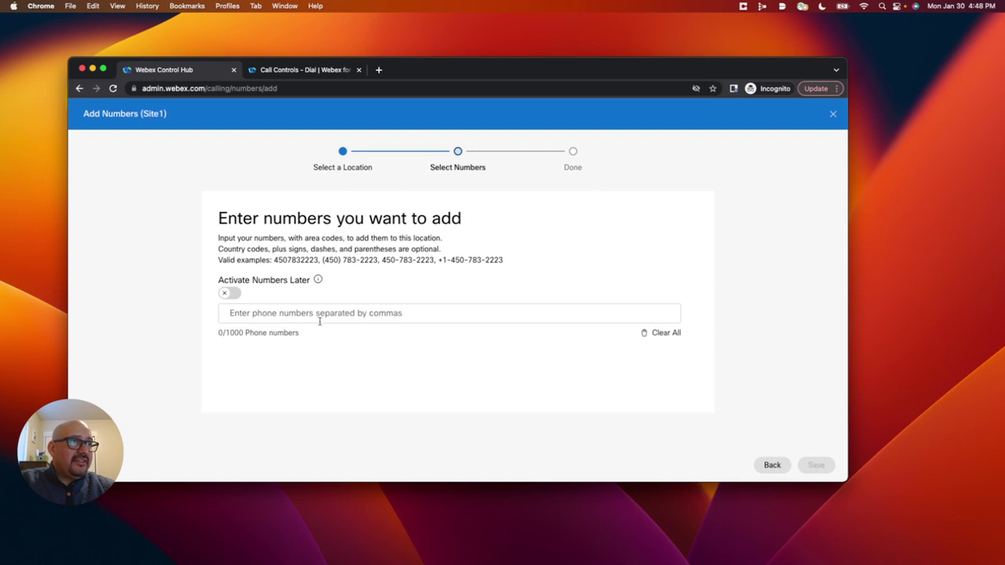
click(321, 318)
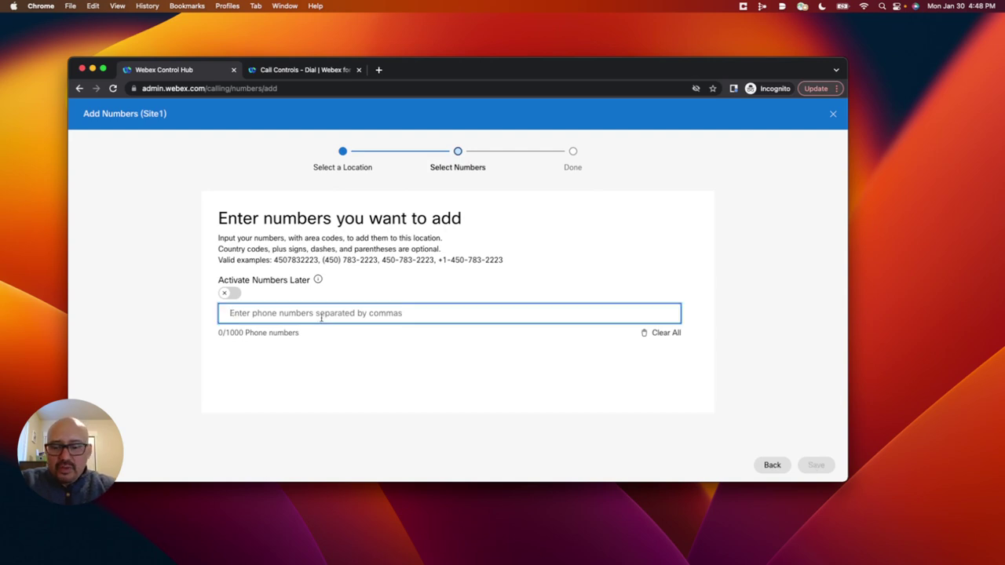
text((510))
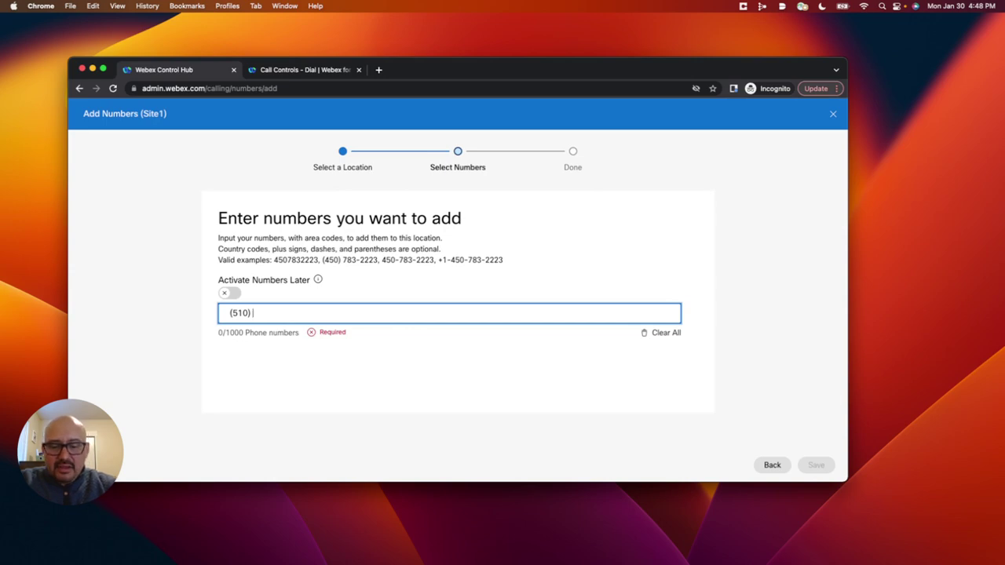
text( 8765)
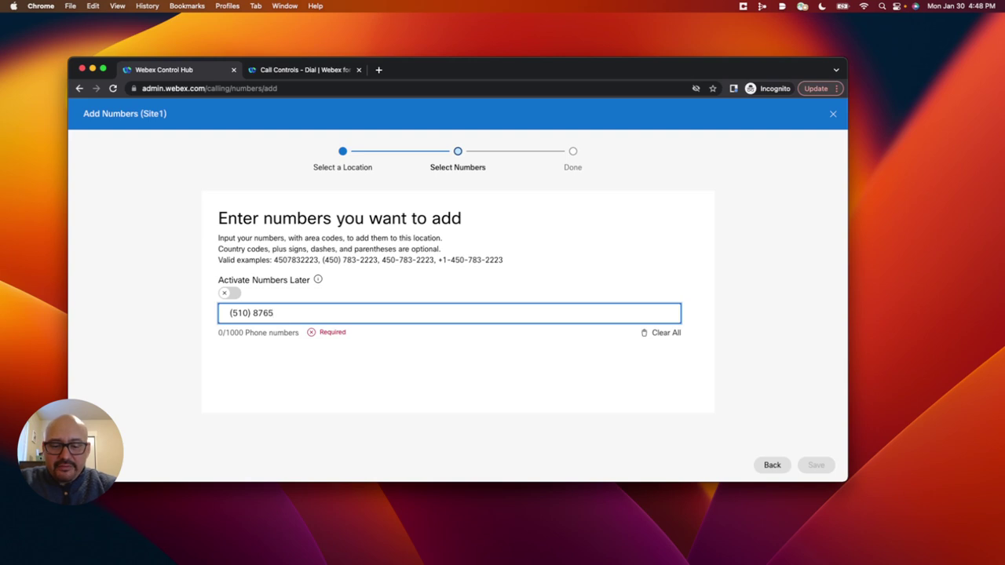
text(309)
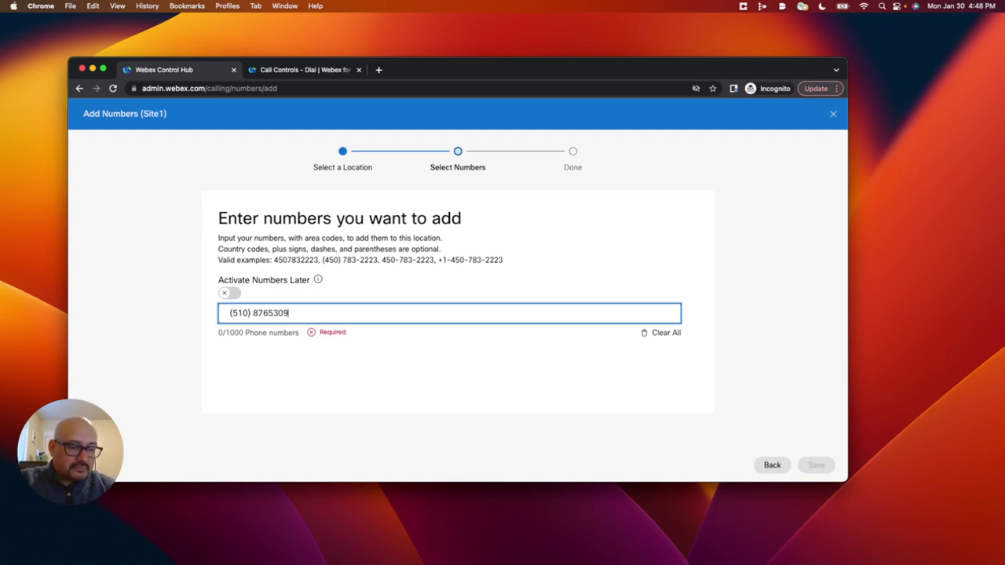
key(Left)
key(Left)
key(Left)
key(Left)
text(-)
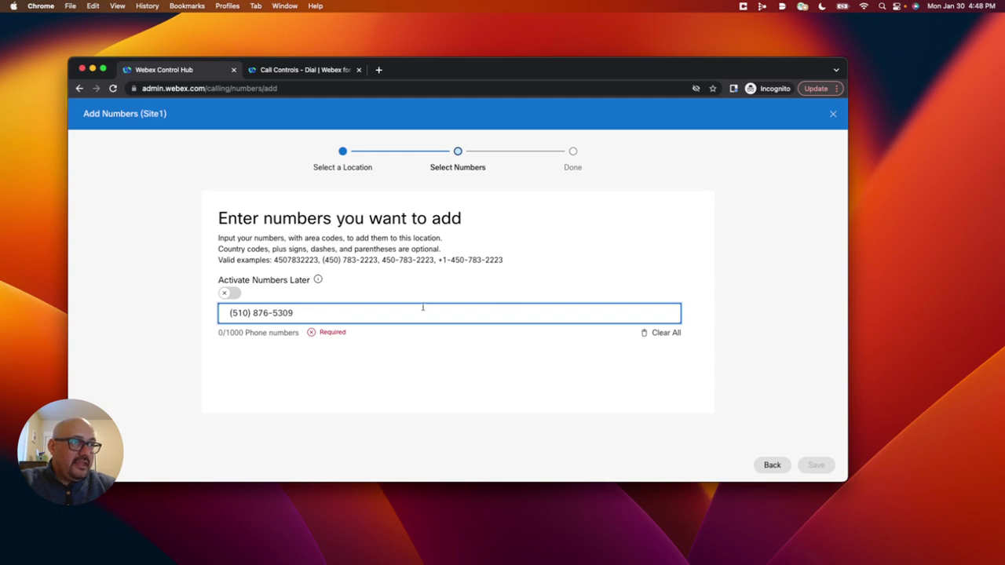
click(349, 311)
key(Return)
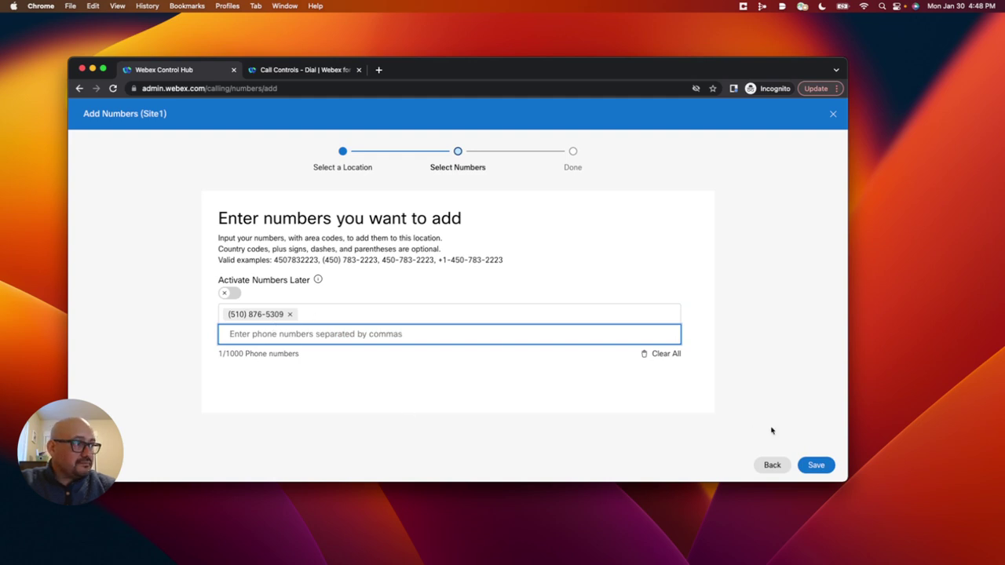
click(816, 465)
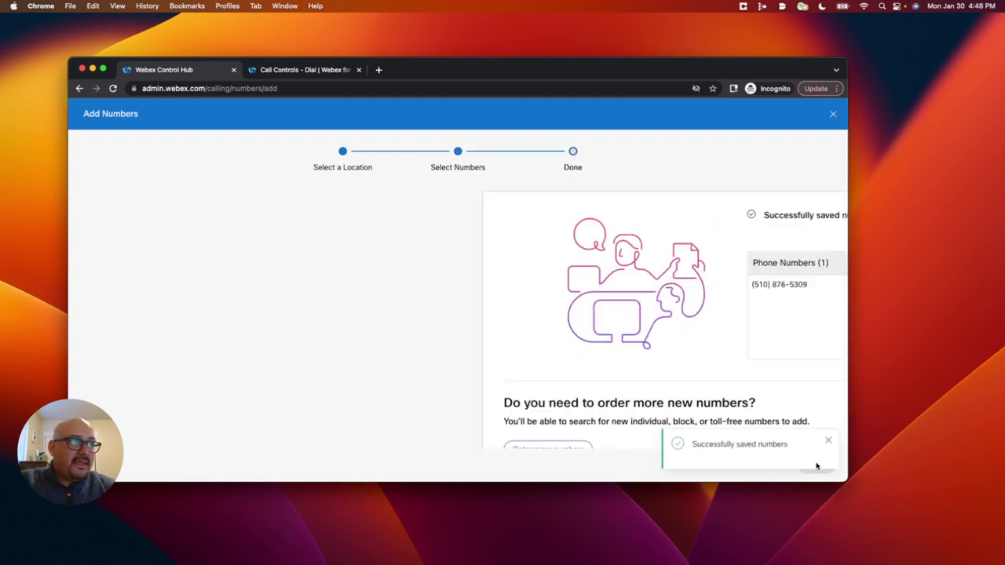
scroll(753, 402, down, 1)
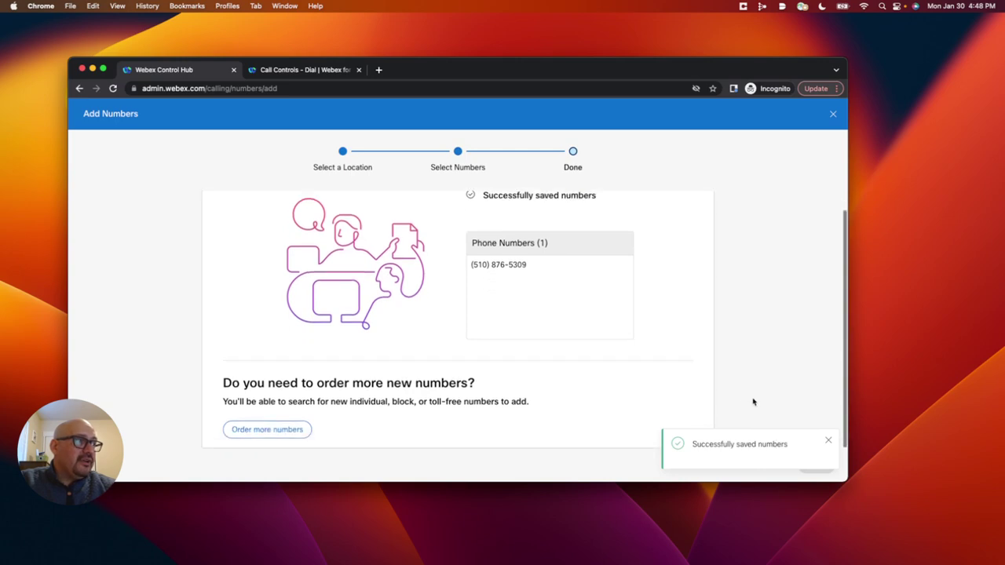
click(828, 441)
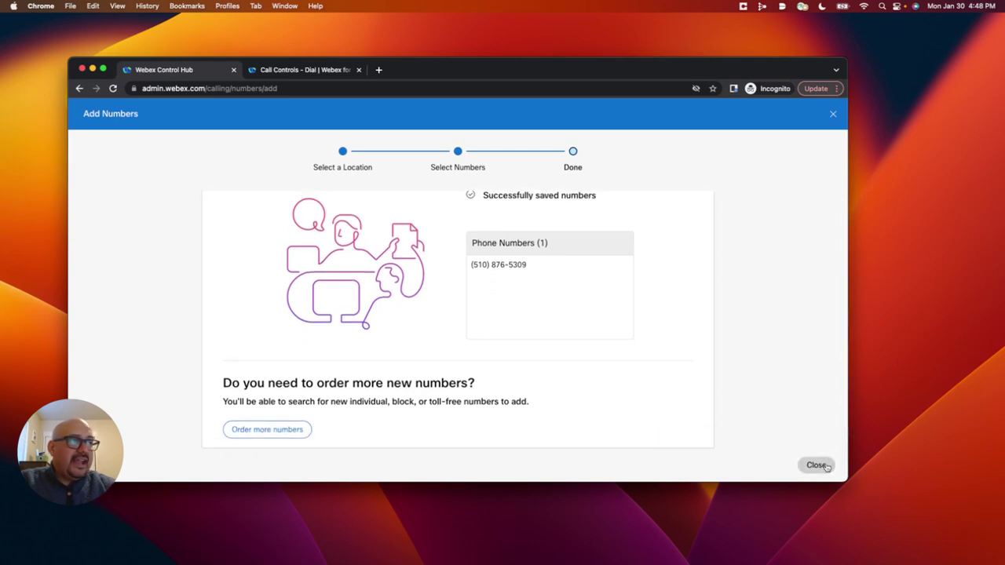
Step: Choose the new Site1 number as the admin user's primary number on the Calling tab
click(819, 467)
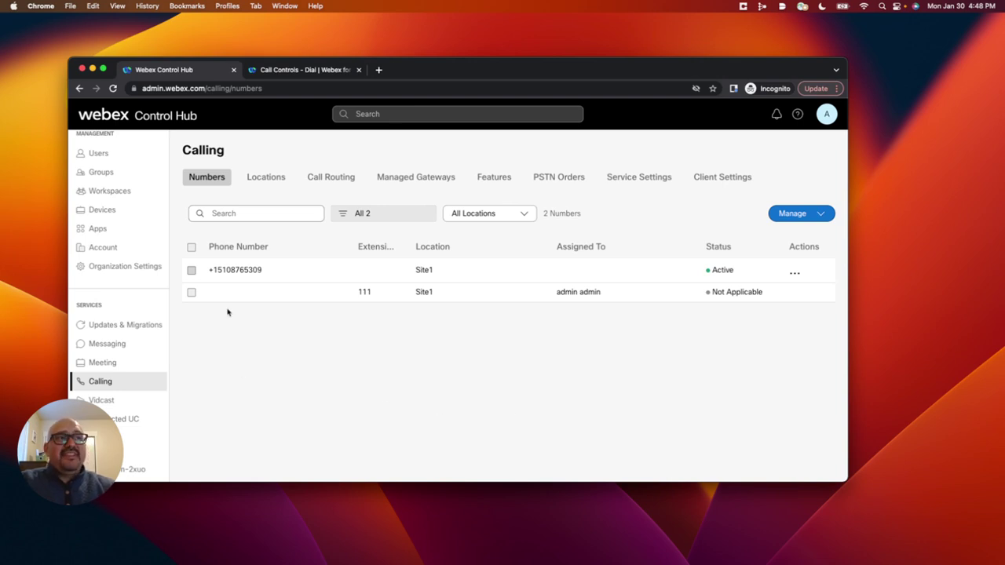
scroll(126, 282, up, 3)
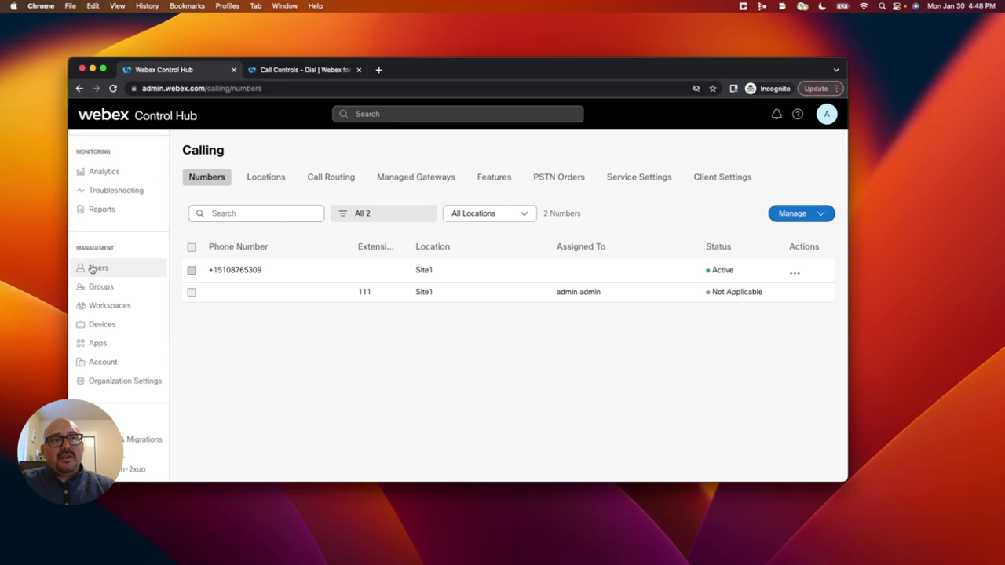
click(92, 268)
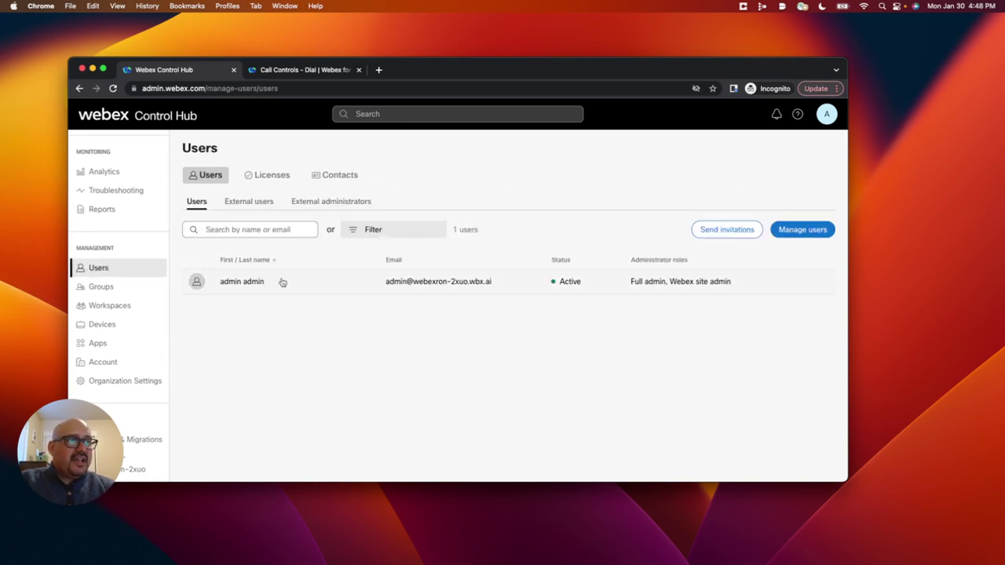
click(282, 281)
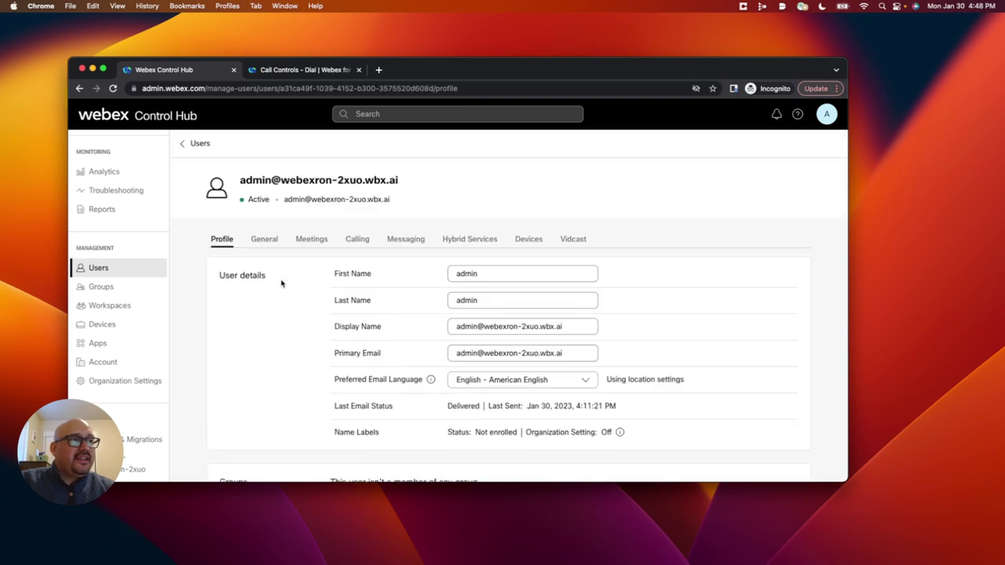
click(355, 243)
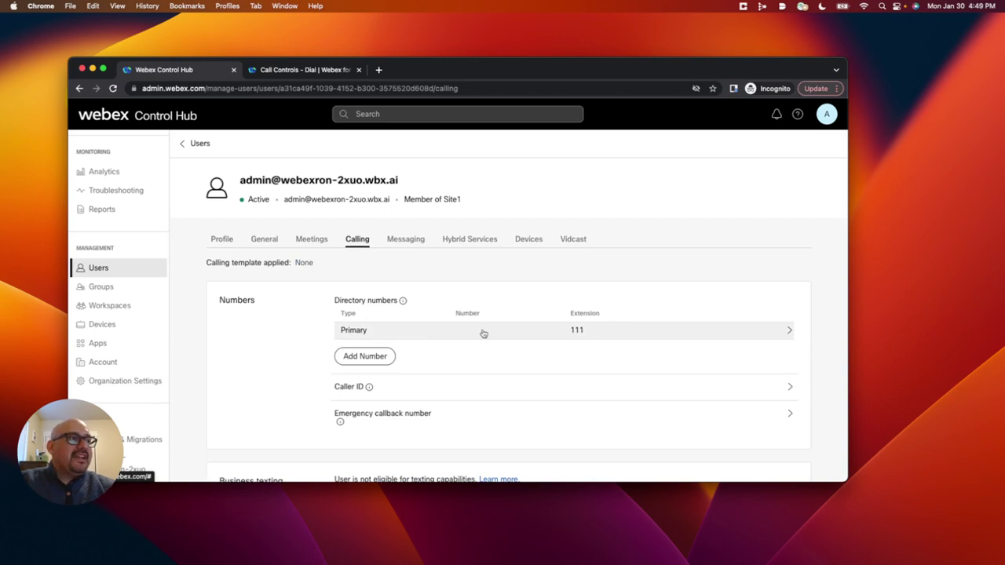
click(483, 333)
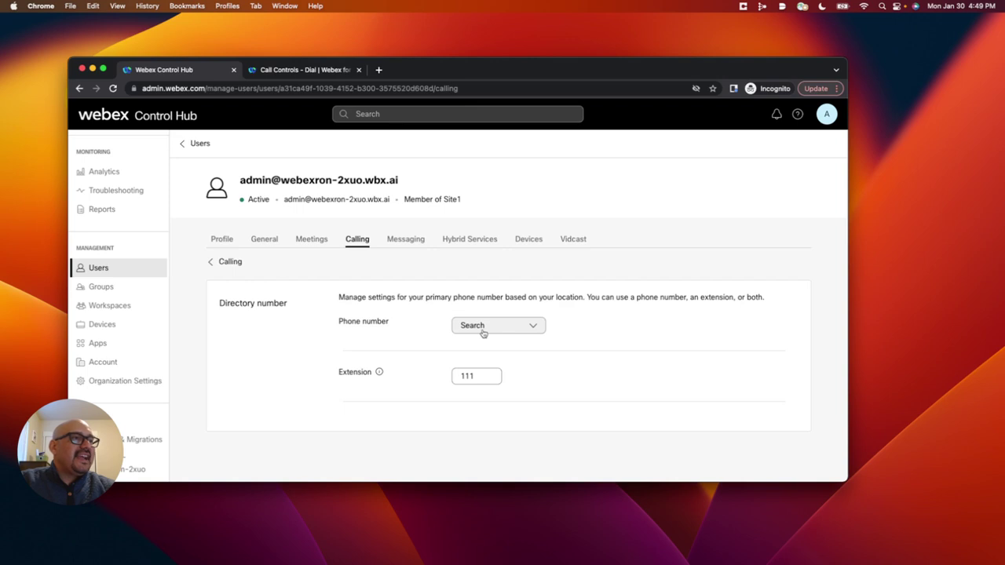
click(533, 325)
click(482, 395)
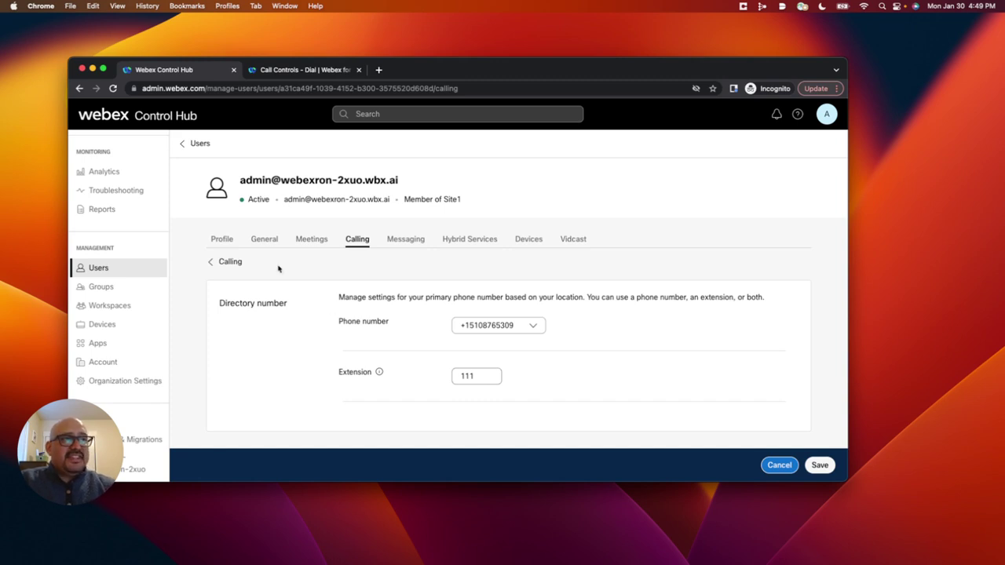
click(820, 465)
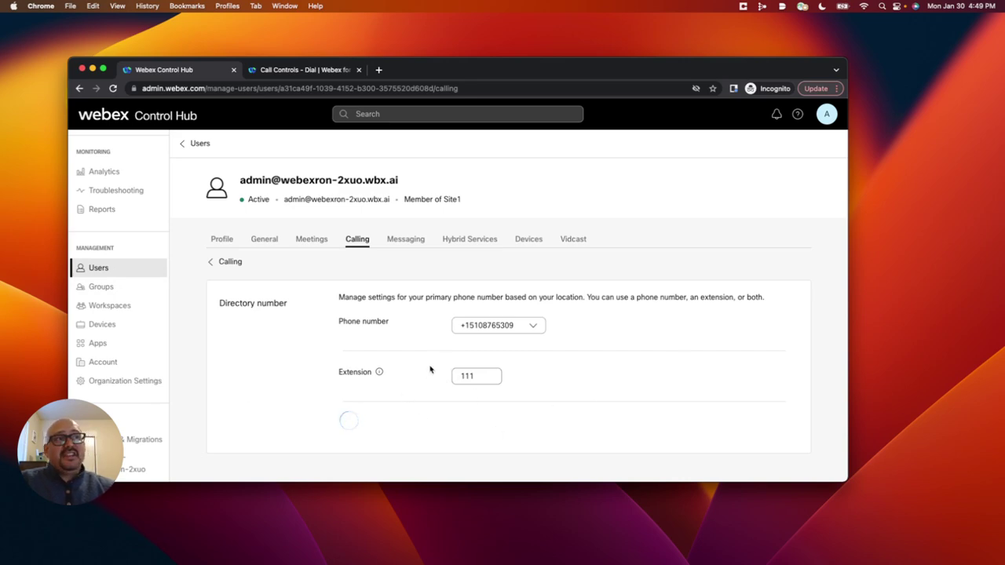
Step: Rerun the Dial request to 111, now getting 201 Created, then open Developer Community
click(305, 71)
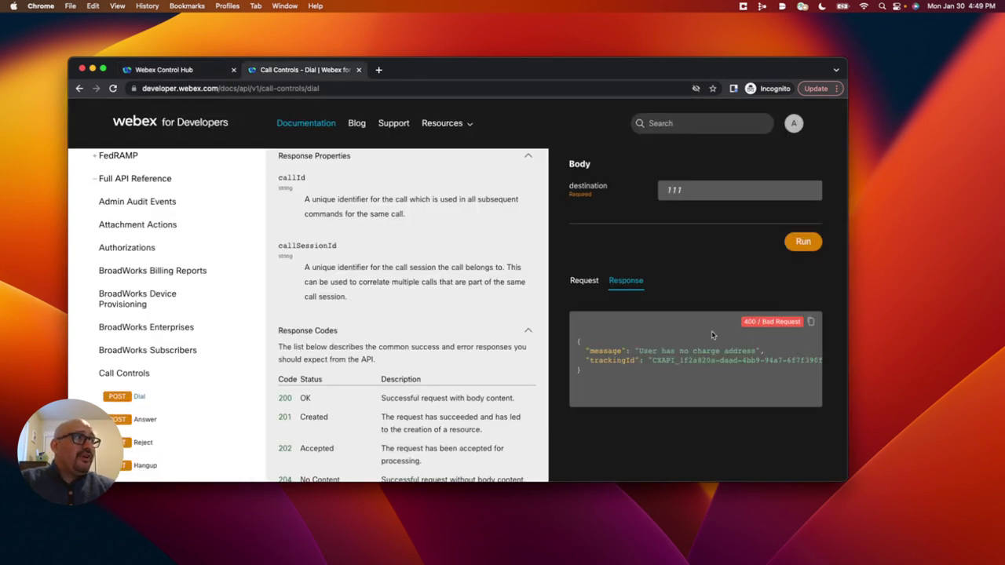
click(803, 243)
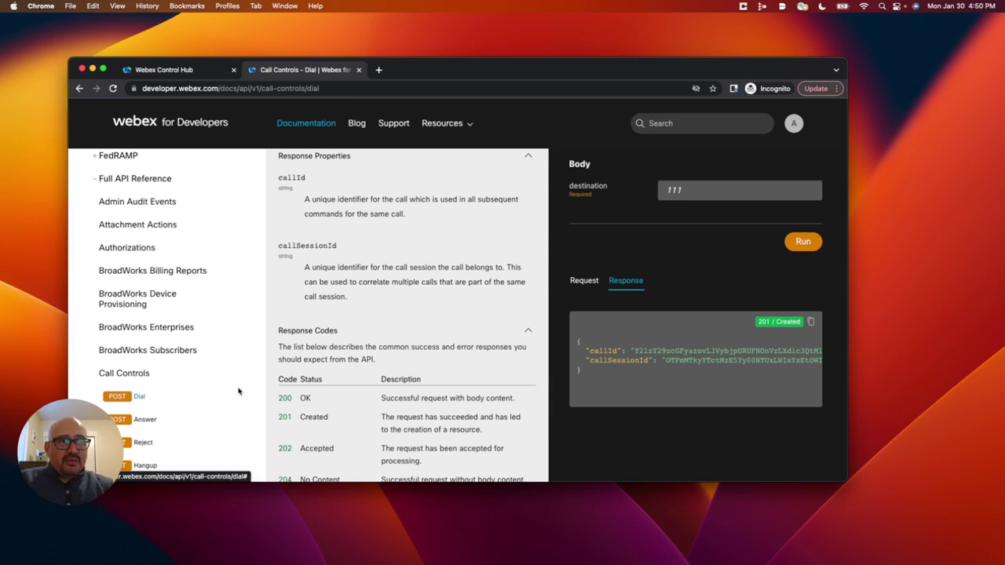
scroll(186, 406, down, 7)
scroll(185, 406, down, 20)
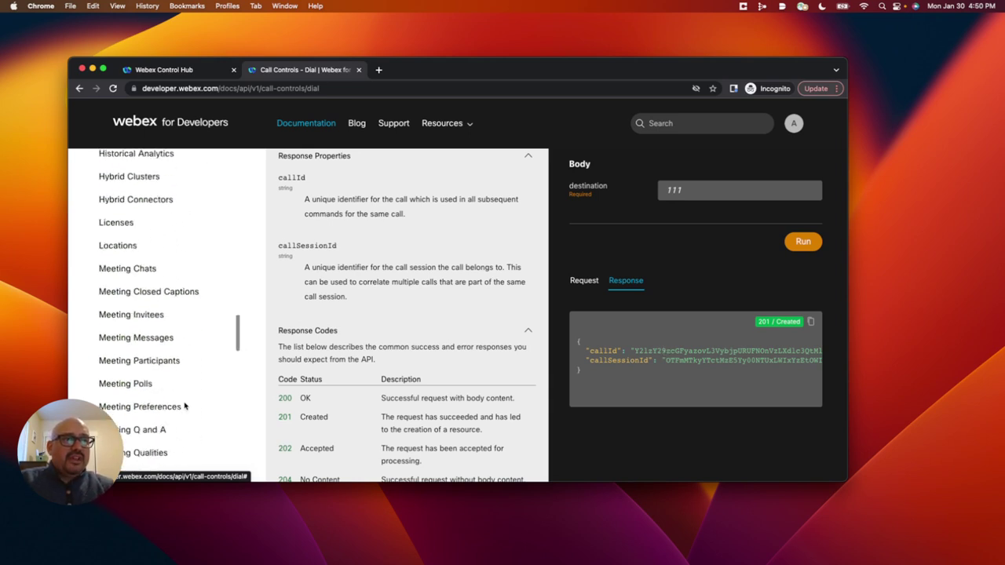
scroll(184, 406, down, 15)
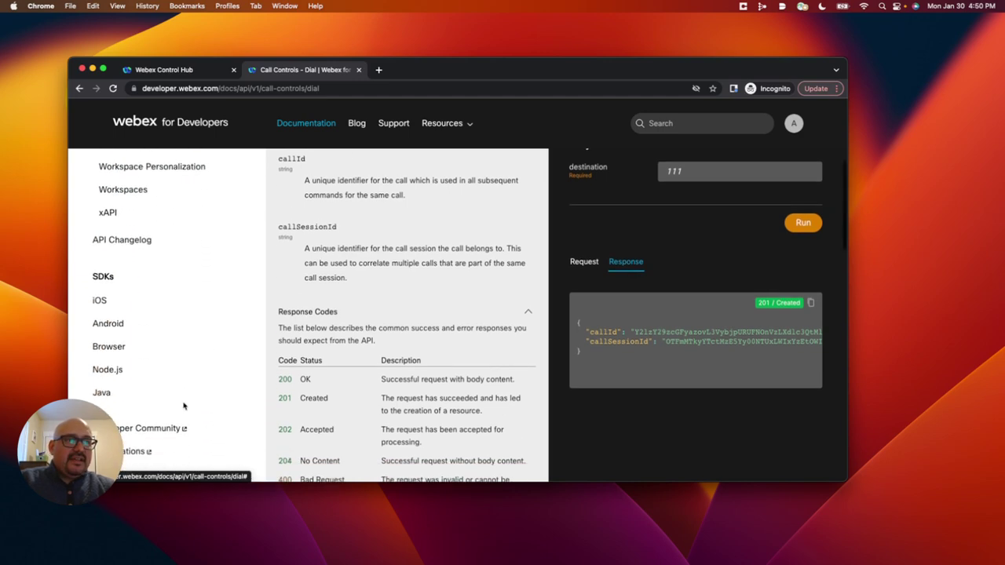
click(135, 432)
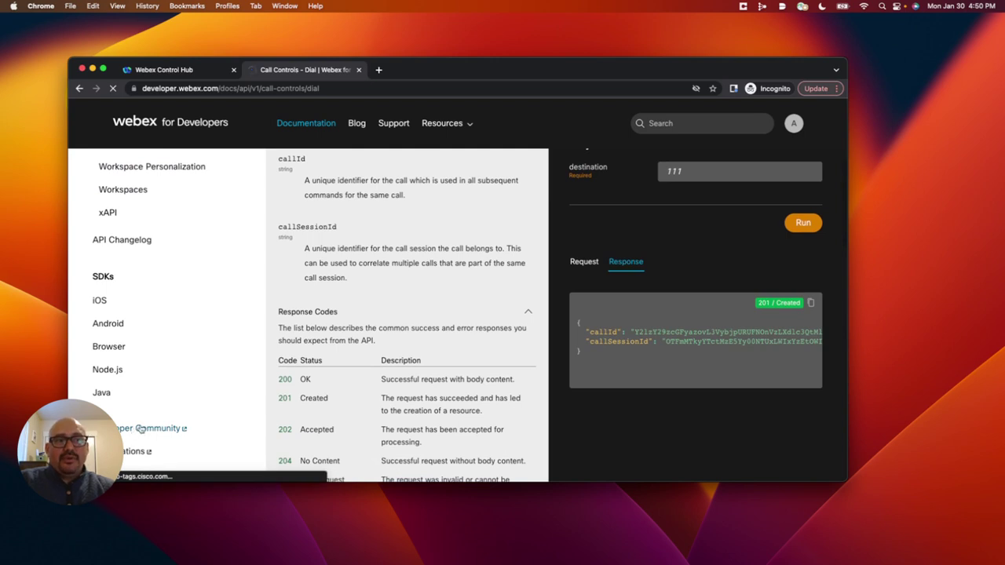